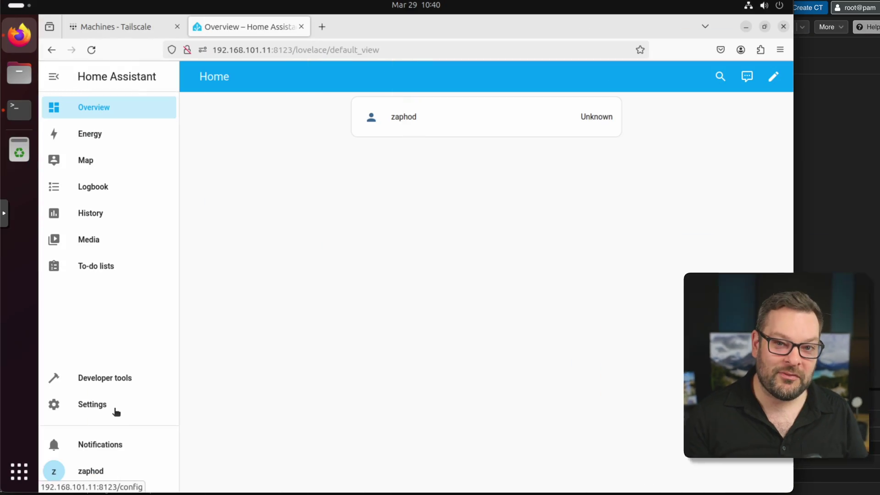
Open Settings from the Home Assistant sidebar
{"action": "left_click", "coordinate": [115, 412]}
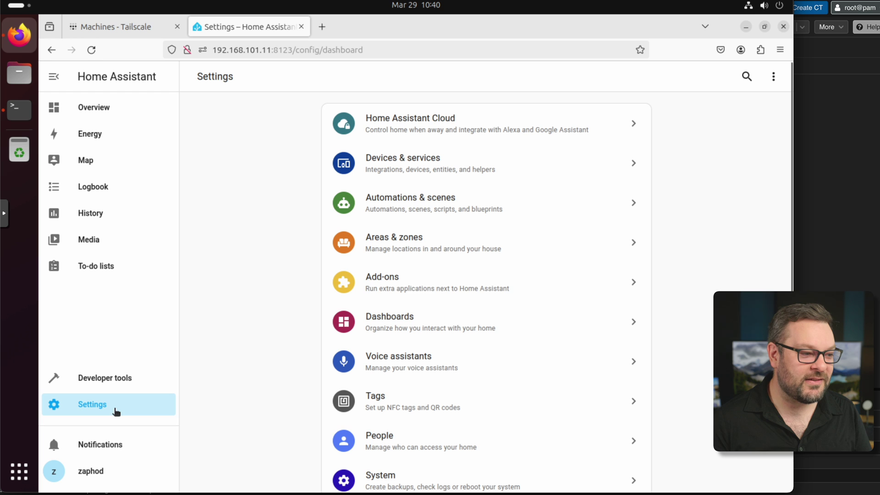
Check the Add-on Store for updates and open the Tailscale add-on found by searching 'tail'
{"action": "left_click", "coordinate": [450, 281]}
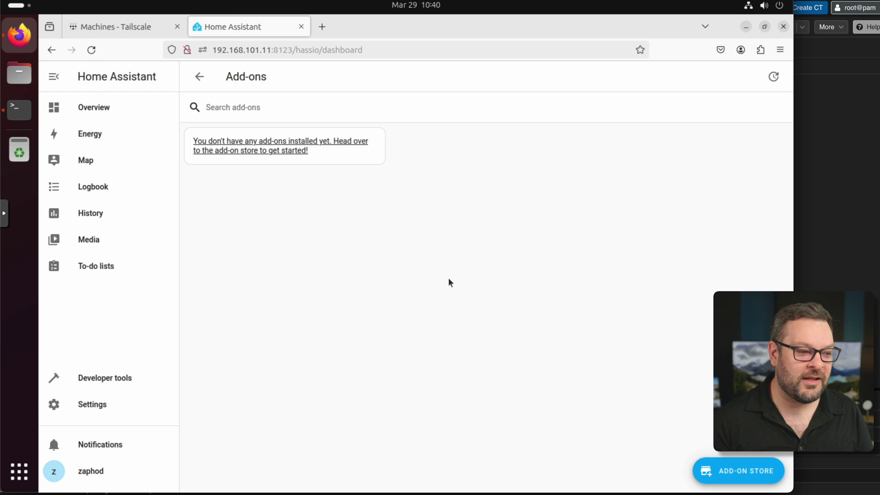
{"action": "left_click", "coordinate": [748, 473]}
{"action": "left_click", "coordinate": [774, 78]}
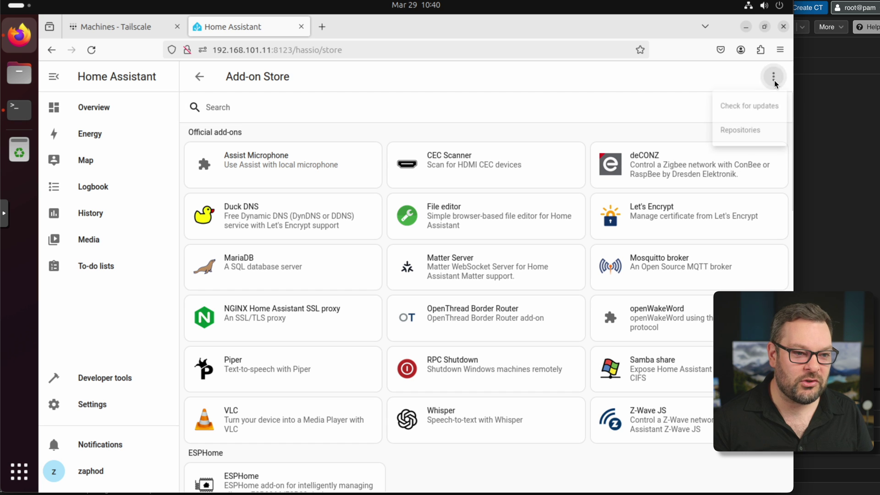
{"action": "left_click", "coordinate": [728, 109]}
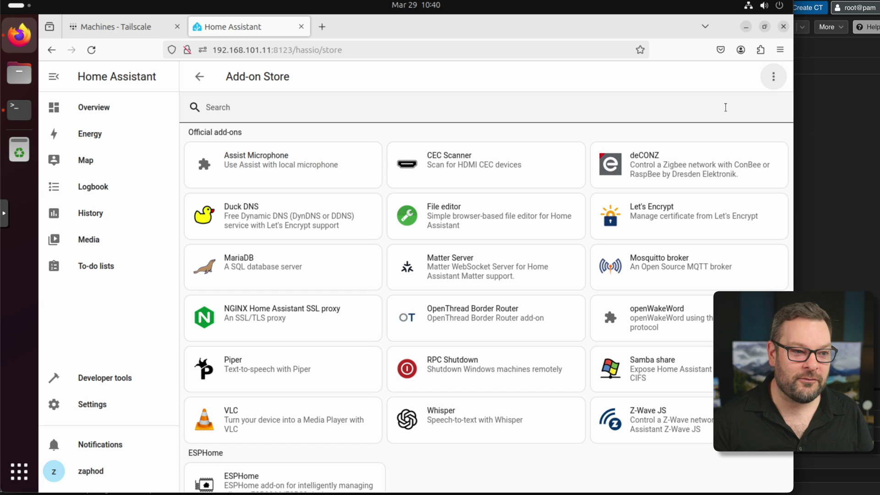
{"action": "left_click", "coordinate": [666, 113]}
{"action": "type", "text": "tailsc"}
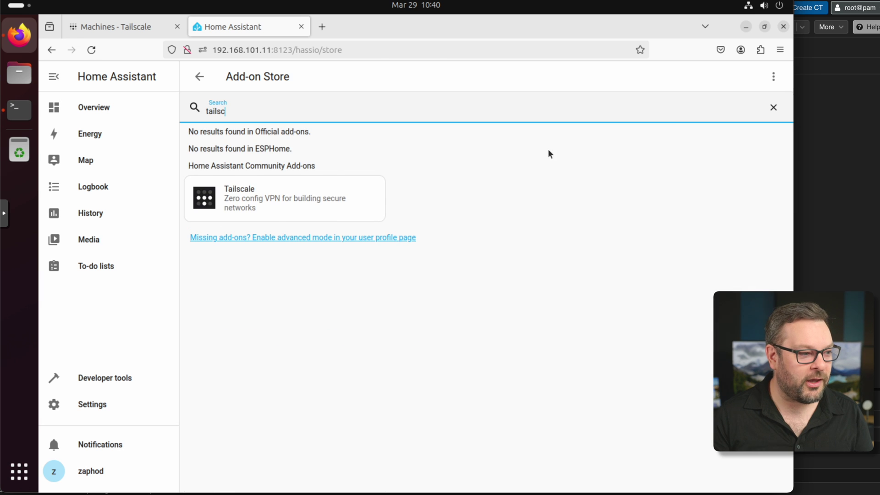
{"action": "left_click", "coordinate": [302, 201]}
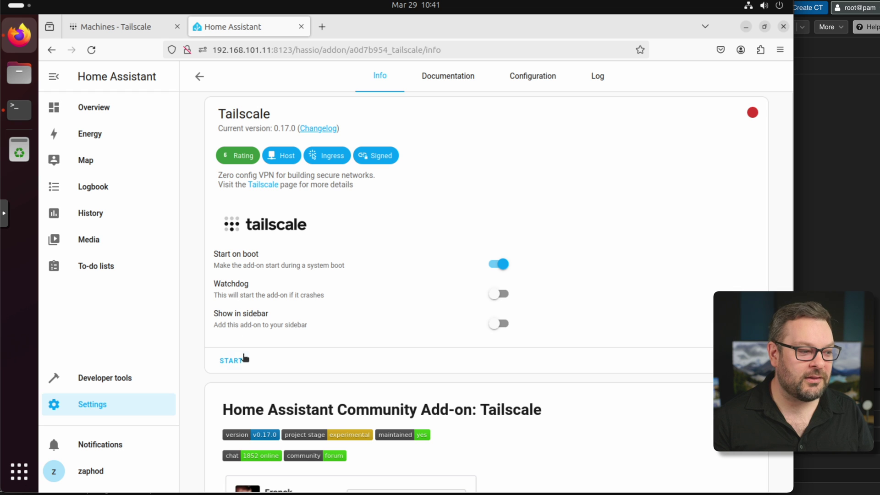
Start the Tailscale add-on and reauthenticate the device from its web UI
{"action": "left_click", "coordinate": [237, 362]}
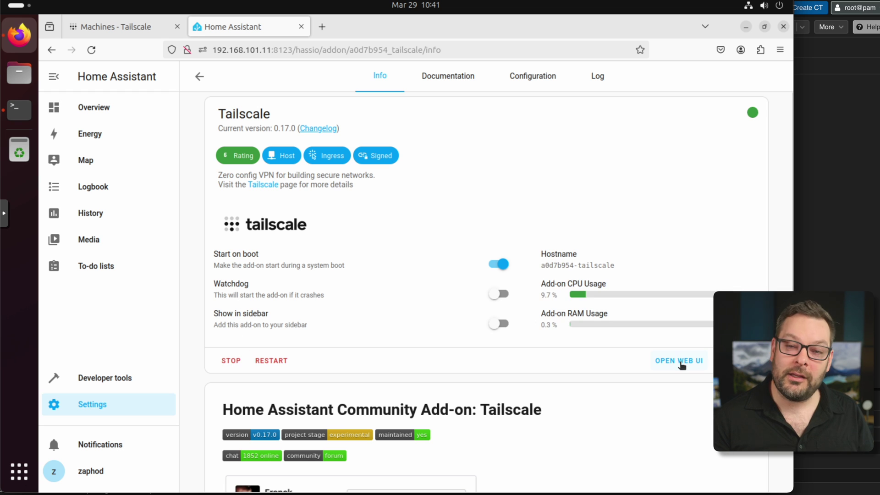
{"action": "left_click", "coordinate": [680, 362]}
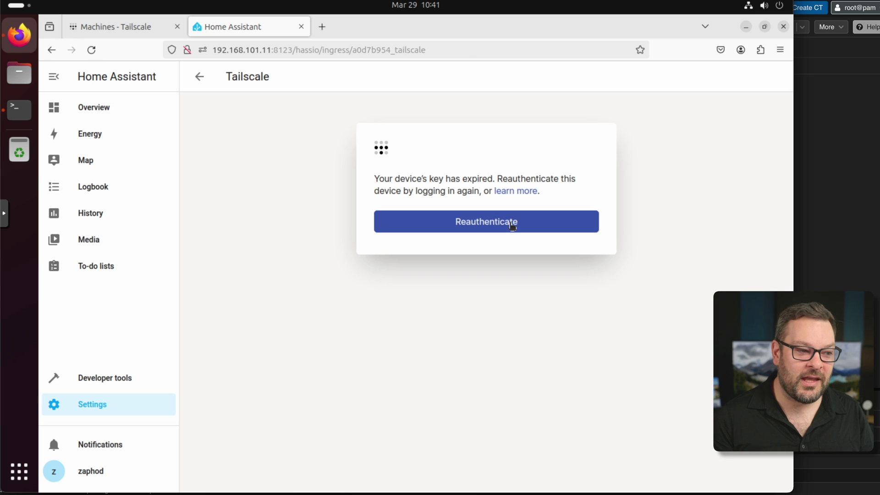
{"action": "left_click", "coordinate": [512, 225]}
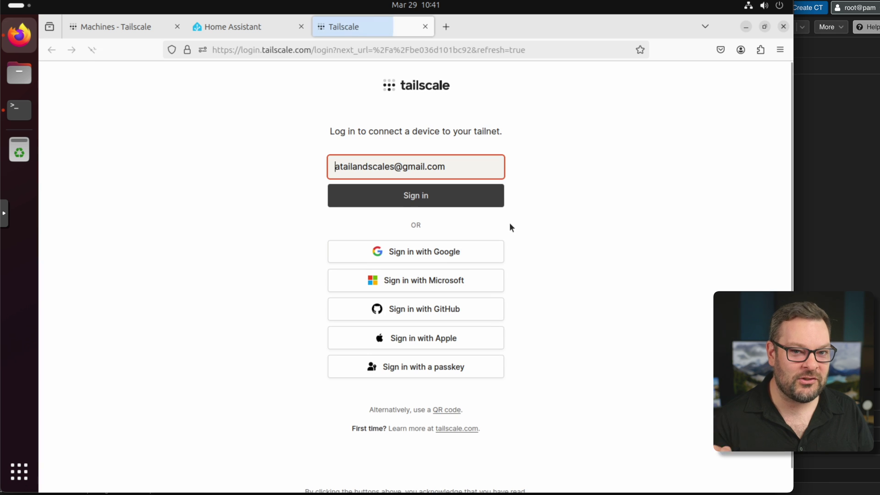
Sign in to Tailscale with Google, connect homeassistant to the tailnet, and open the admin console
{"action": "left_click", "coordinate": [468, 258]}
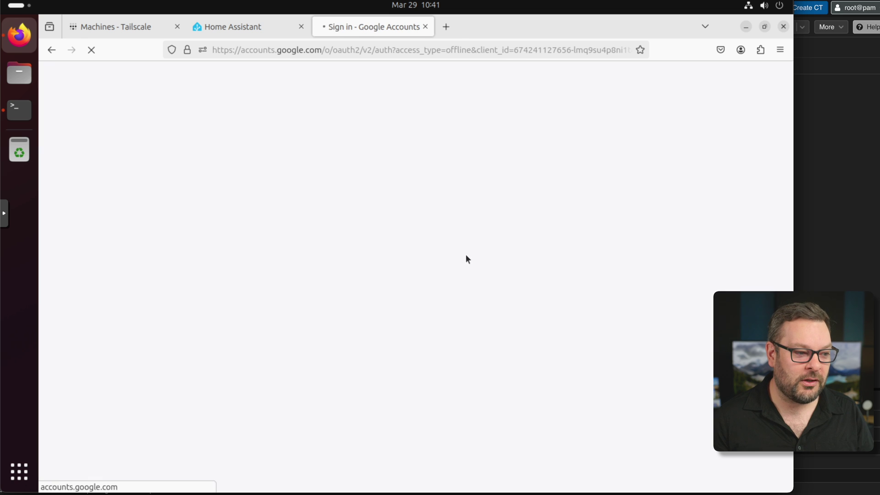
{"action": "left_click", "coordinate": [483, 259]}
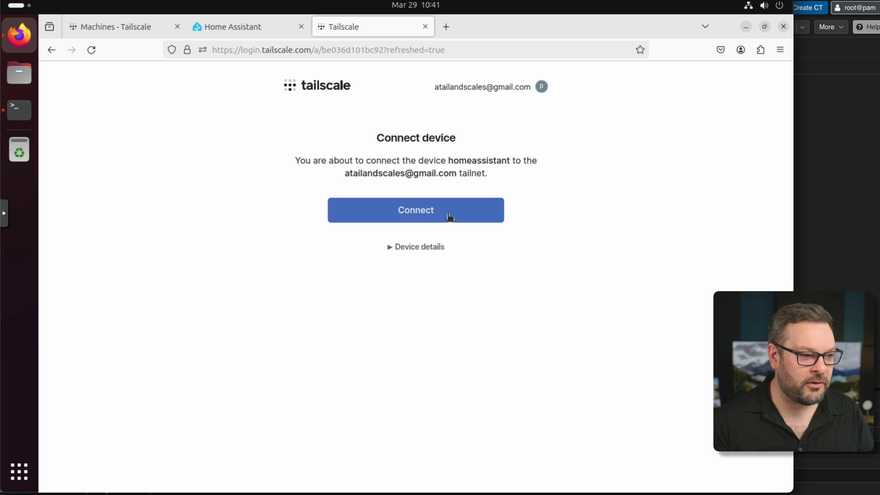
{"action": "left_click", "coordinate": [448, 215]}
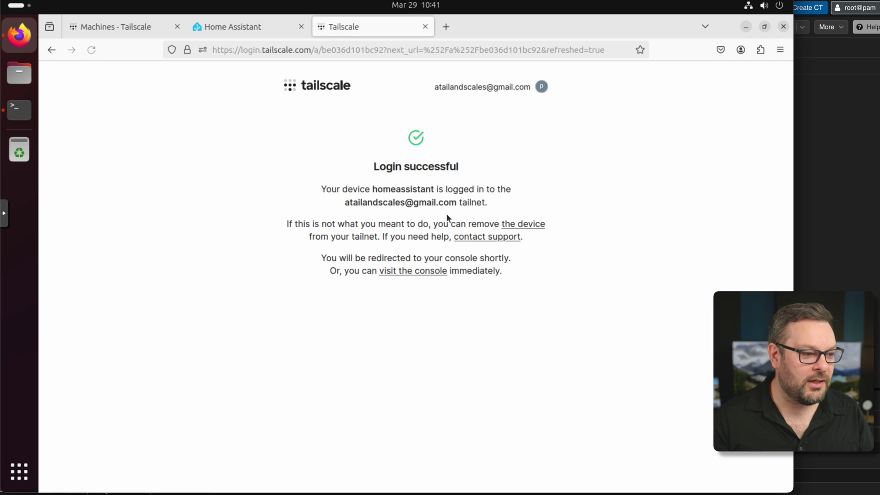
{"action": "left_click", "coordinate": [413, 274]}
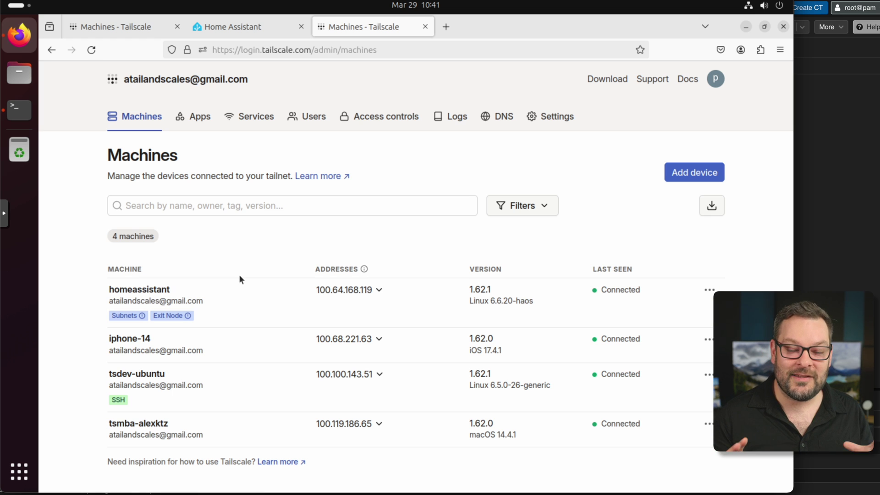
Review the Tailscale web UI in Home Assistant, then return to the add-on's Info page
{"action": "left_click", "coordinate": [230, 25]}
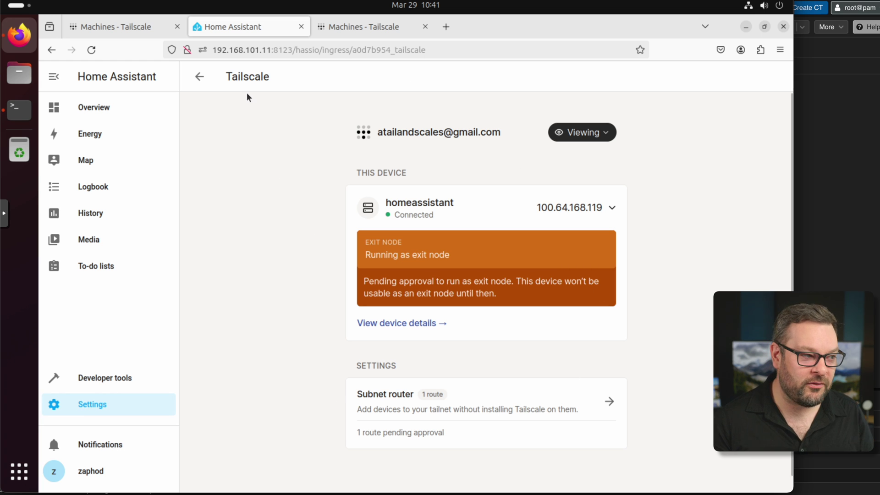
{"action": "left_click", "coordinate": [200, 78]}
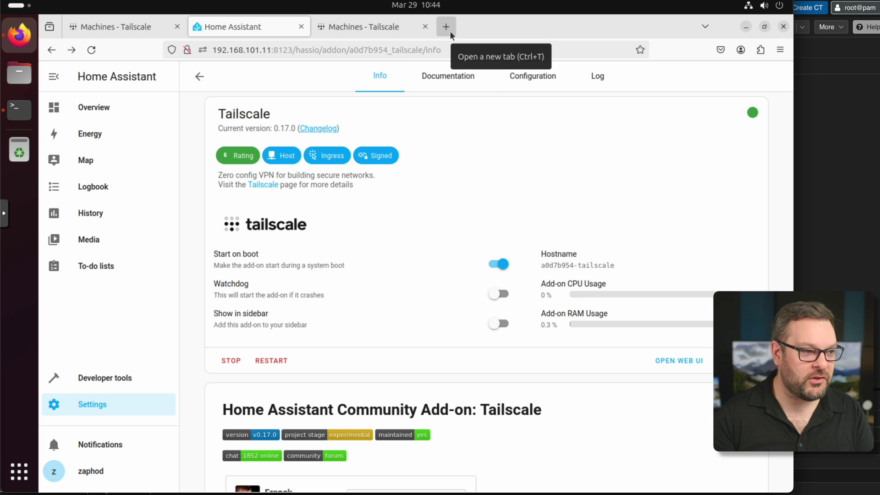
Check the tailnet name in DNS settings and copy the homeassistant machine's full MagicDNS domain
{"action": "left_click", "coordinate": [372, 27]}
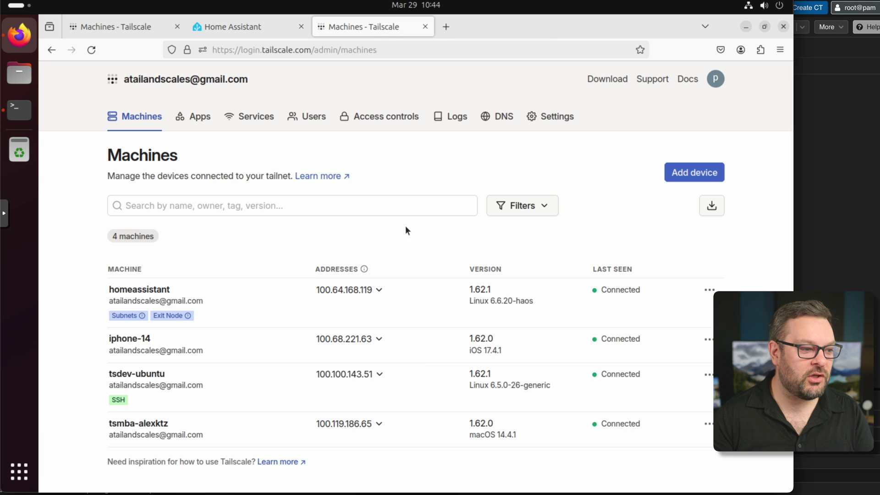
{"action": "left_click", "coordinate": [379, 291]}
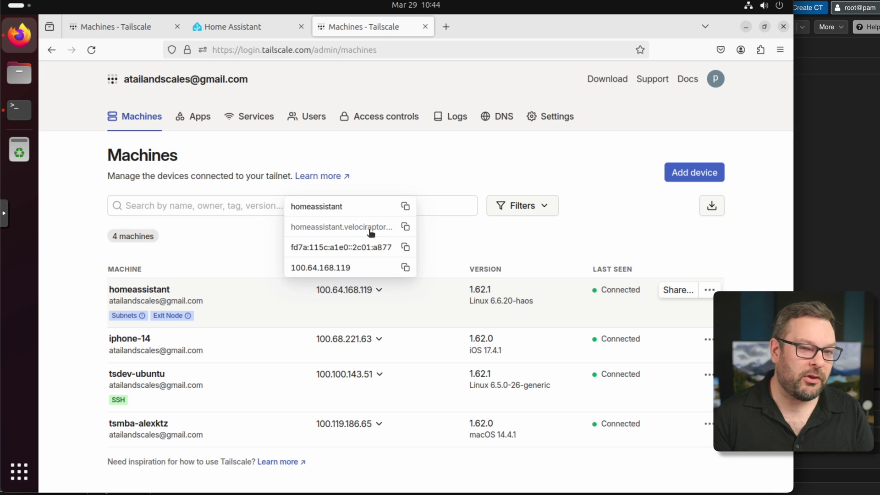
{"action": "left_click", "coordinate": [504, 119]}
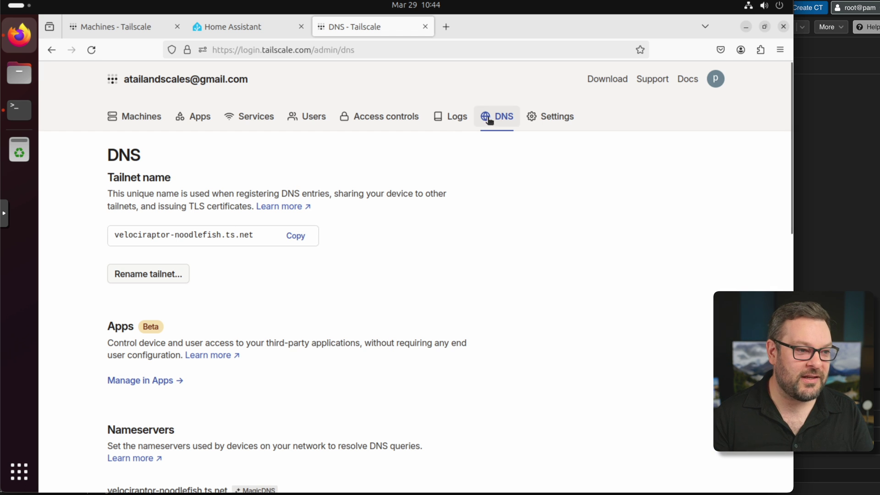
{"action": "left_click", "coordinate": [134, 118]}
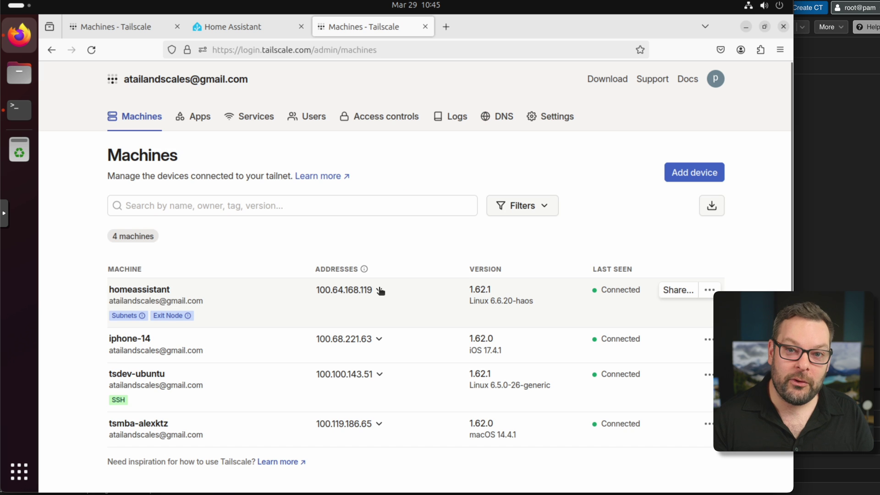
{"action": "left_click", "coordinate": [380, 291]}
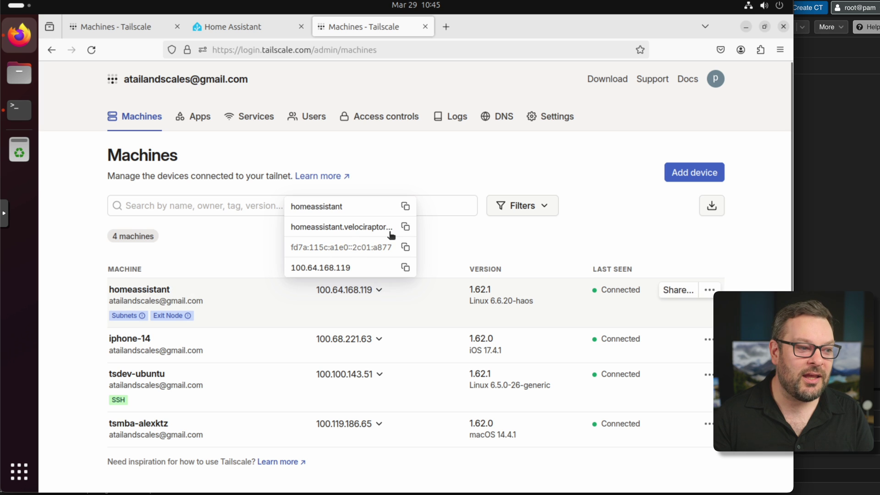
{"action": "left_click", "coordinate": [405, 227]}
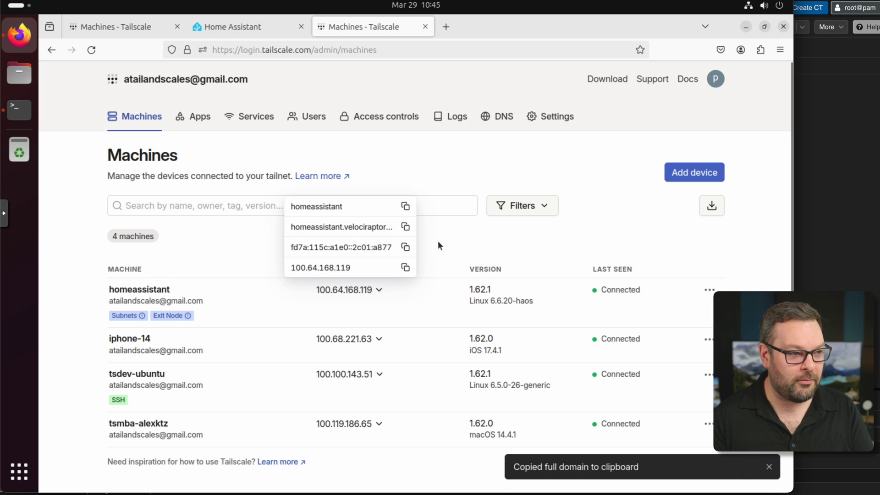
{"action": "key", "text": "ctrl+t"}
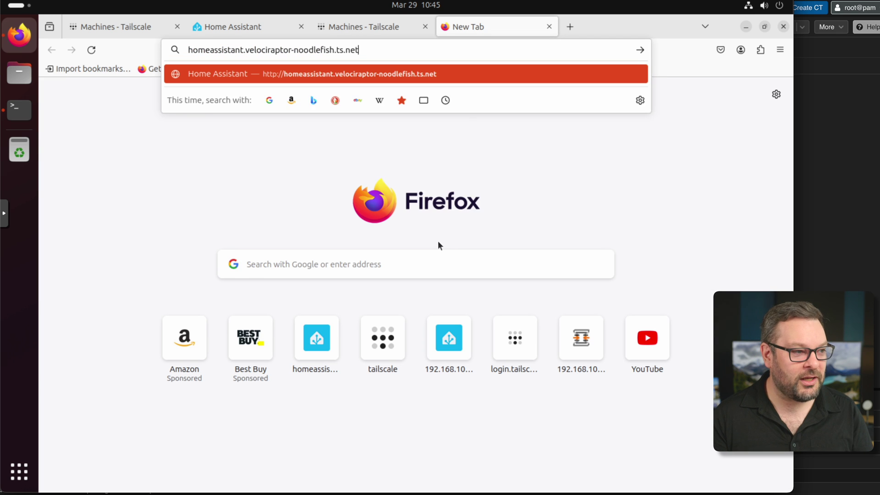
Load homeassistant.velociraptor-noodlefish.ts.net:8123 in the new tab to reach the Home Assistant login
{"action": "key", "text": "ctrl+v"}
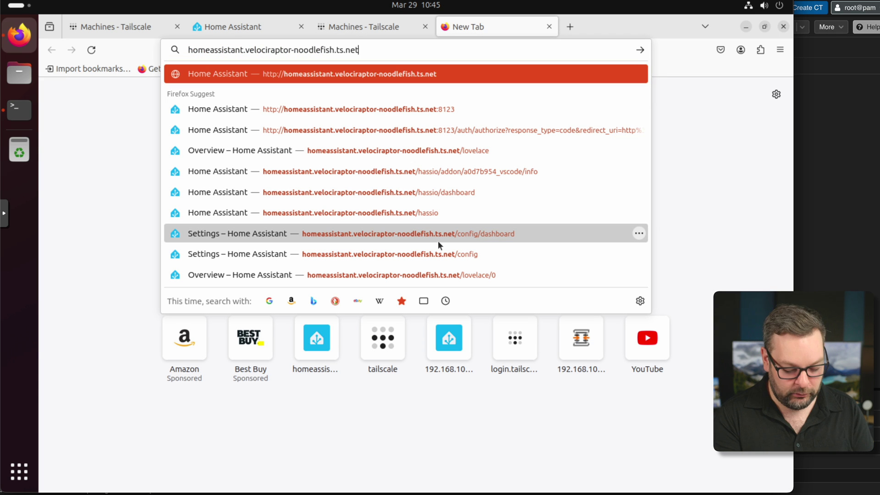
{"action": "type", "text": ":8123"}
{"action": "key", "text": "Return"}
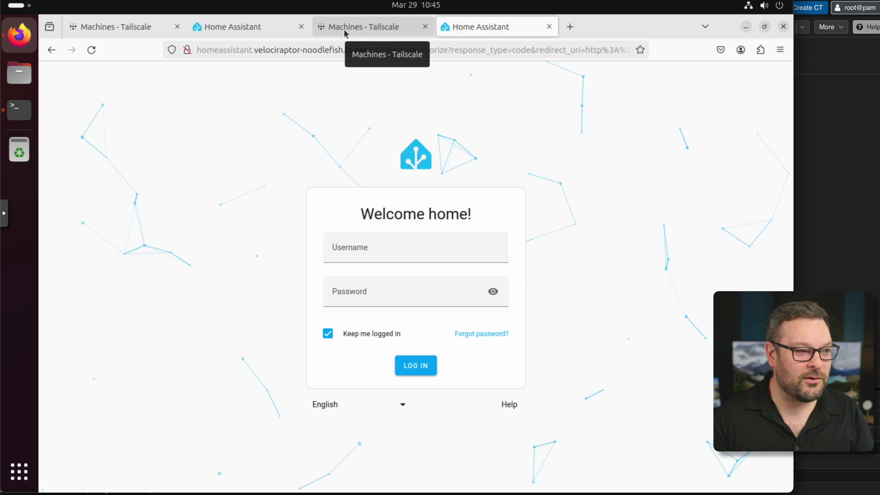
Search the add-on store for 'studio' and install the Studio Code Server add-on
{"action": "left_click", "coordinate": [236, 28]}
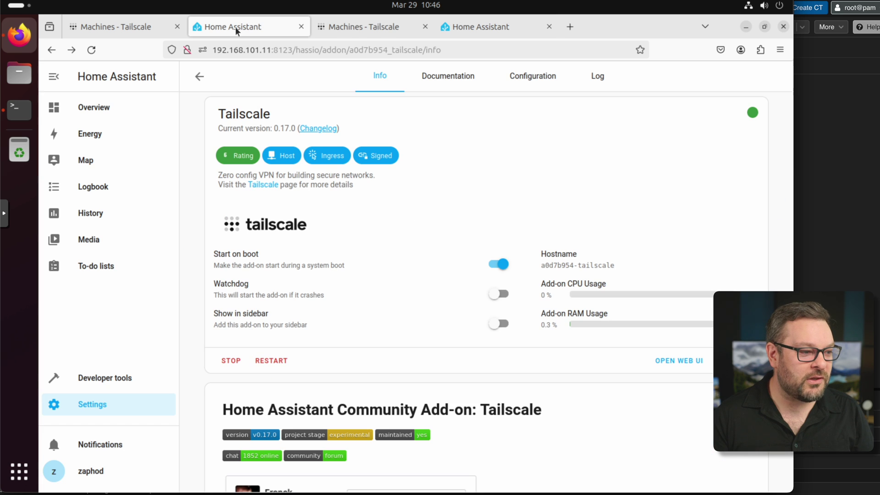
{"action": "left_click", "coordinate": [117, 407]}
{"action": "left_click", "coordinate": [431, 294]}
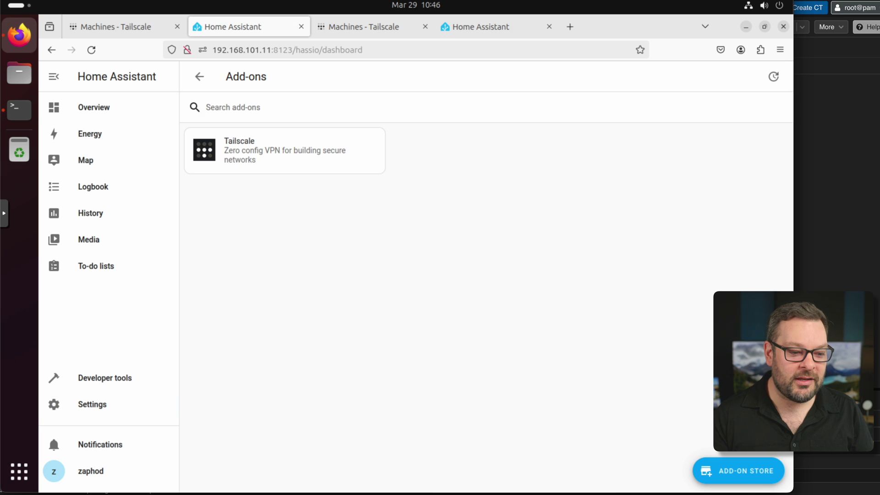
{"action": "left_click", "coordinate": [728, 472]}
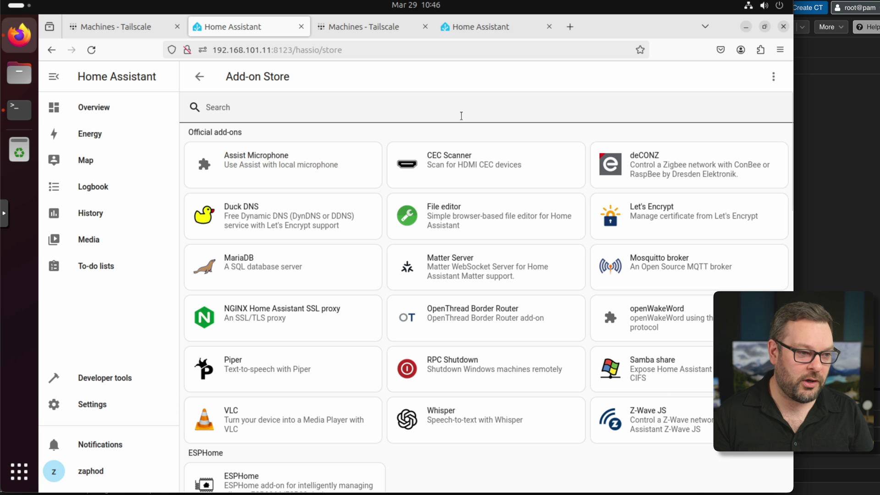
{"action": "left_click", "coordinate": [462, 117]}
{"action": "type", "text": "studio"}
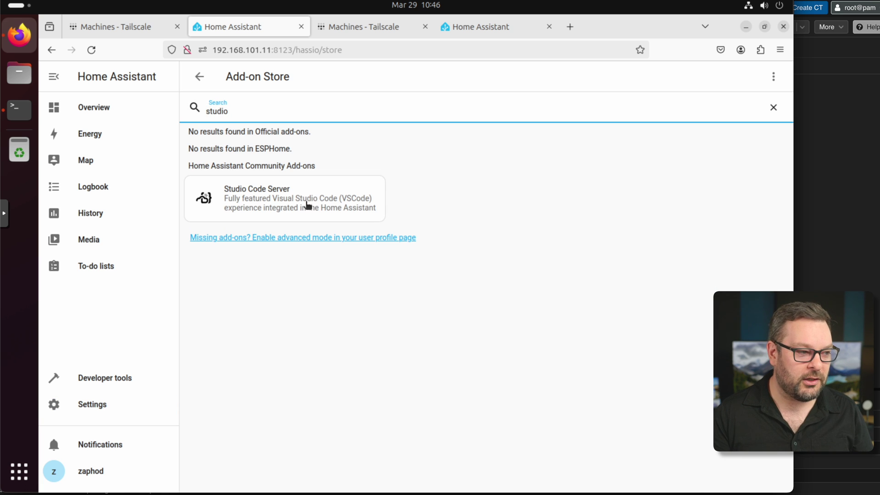
{"action": "left_click", "coordinate": [307, 204]}
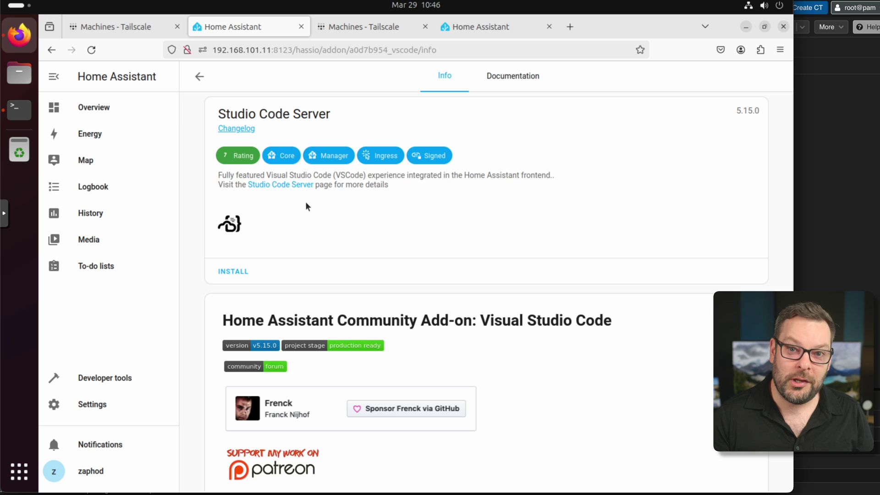
{"action": "left_click", "coordinate": [230, 267]}
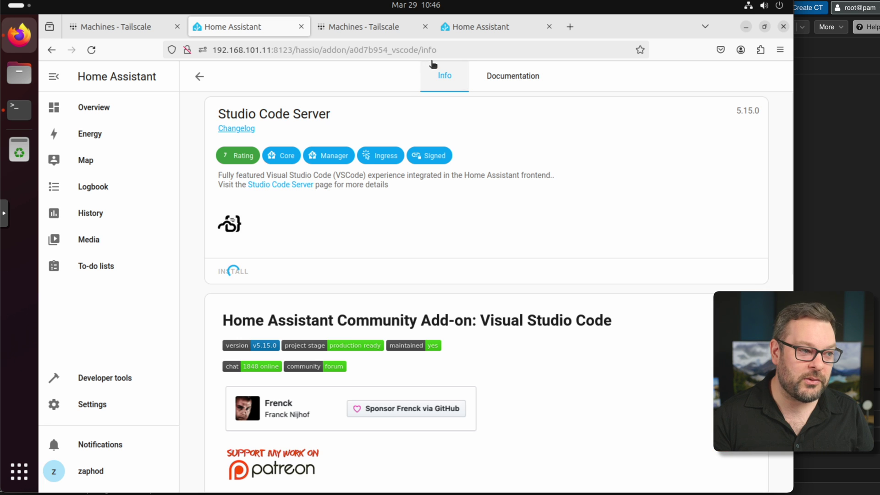
Open the Tailscale add-on's Documentation page from the Add-ons dashboard
{"action": "left_click", "coordinate": [90, 411]}
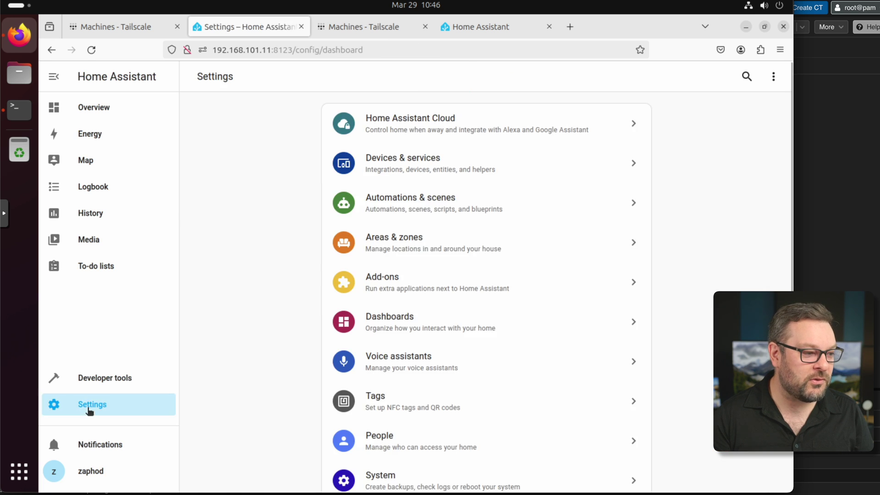
{"action": "left_click", "coordinate": [348, 287]}
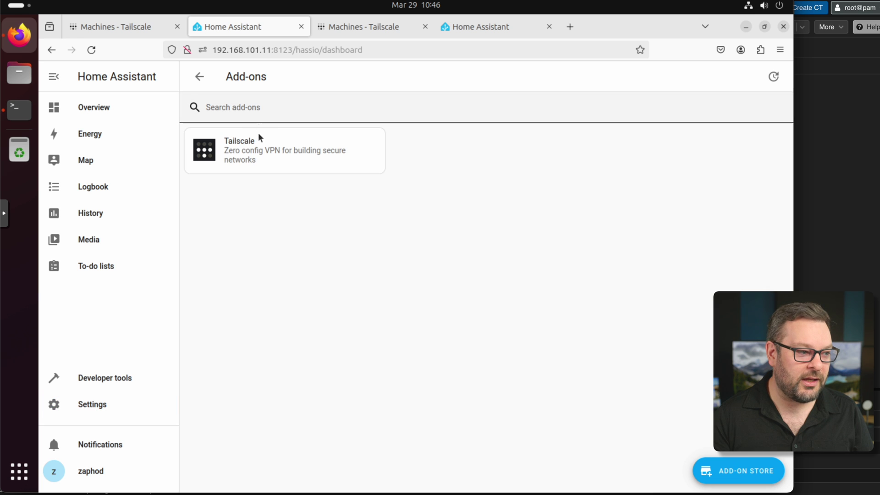
{"action": "left_click", "coordinate": [263, 155]}
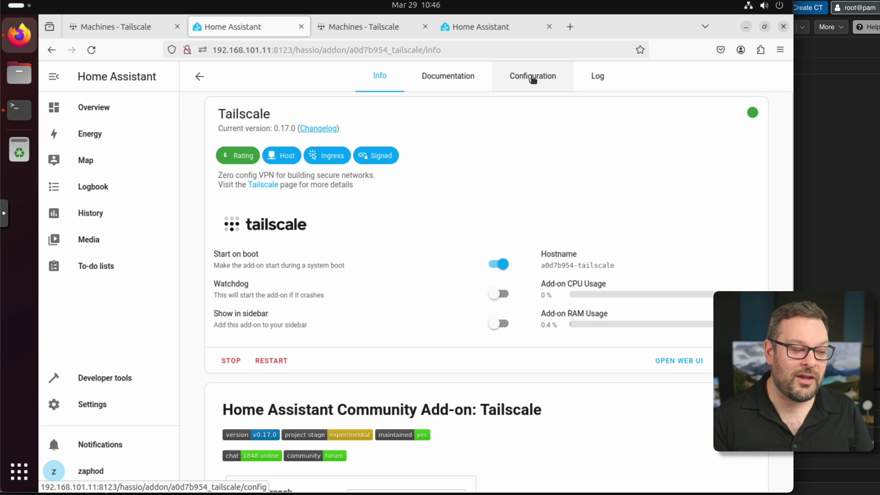
{"action": "left_click", "coordinate": [453, 78]}
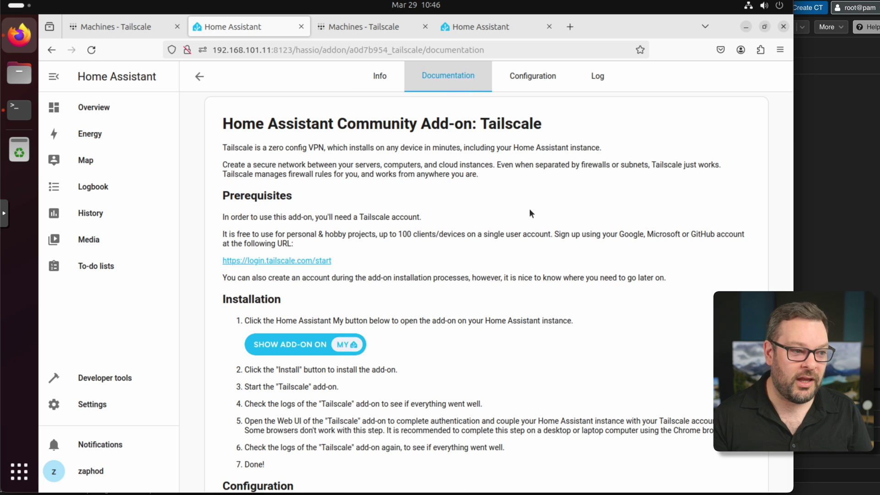
Find '127.' in the Tailscale docs and copy the http trusted_proxies YAML snippet
{"action": "key", "text": "ctrl+f"}
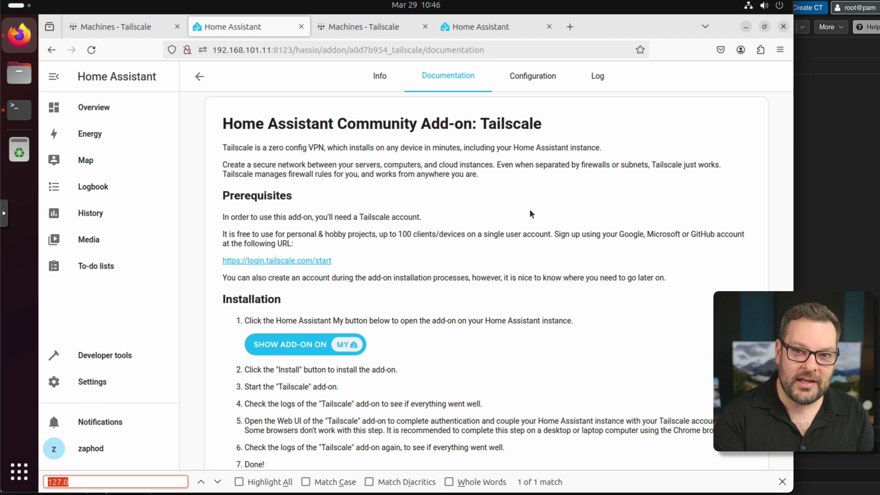
{"action": "type", "text": "12"}
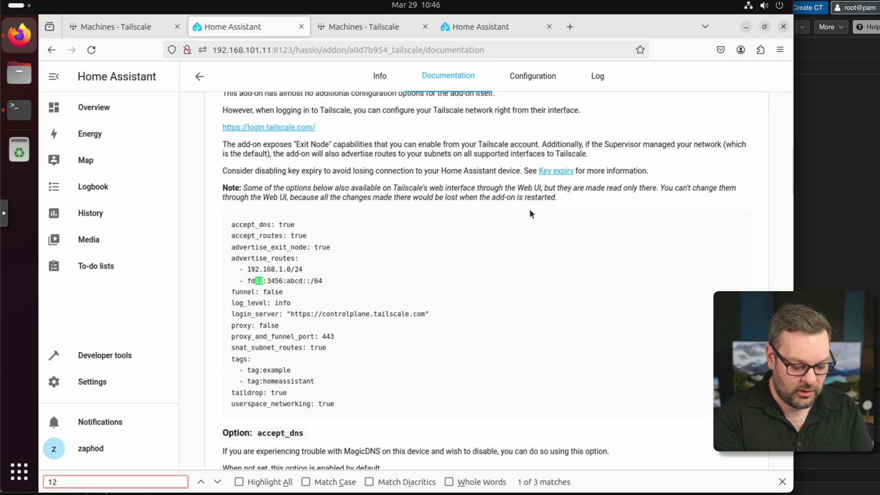
{"action": "type", "text": "7.0."}
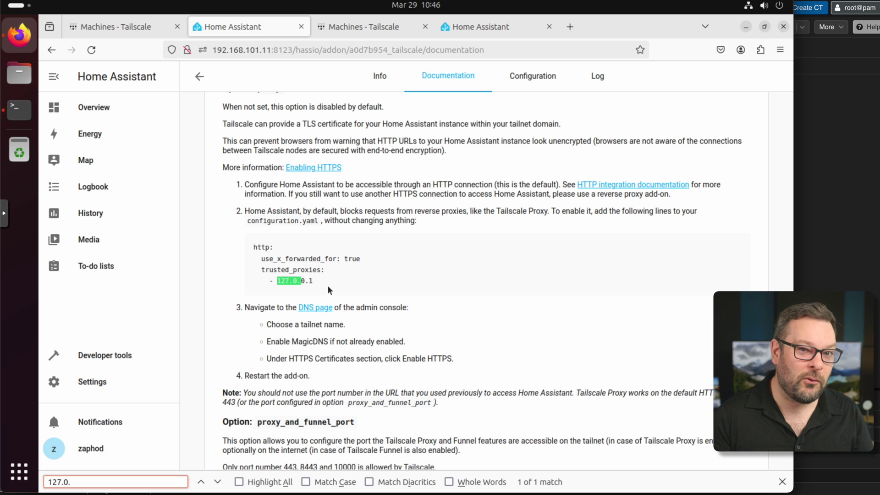
{"action": "left_click_drag", "start_coordinate": [328, 290], "coordinate": [253, 244]}
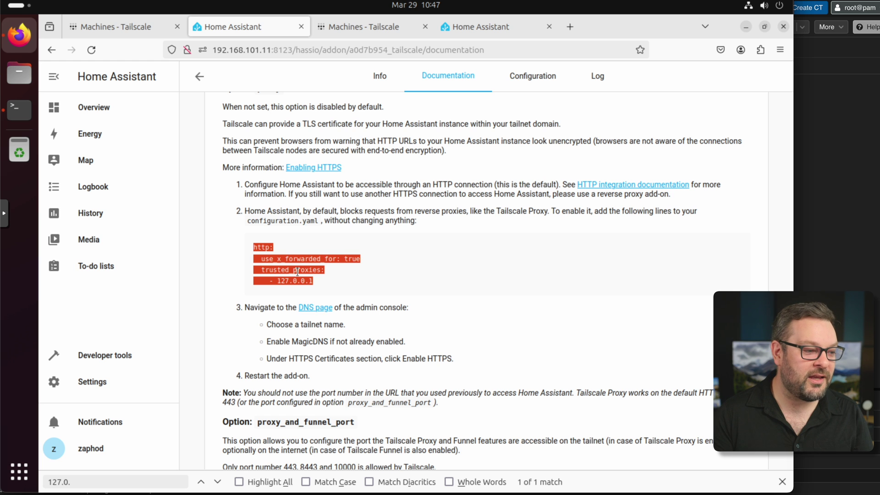
{"action": "right_click", "coordinate": [298, 272]}
{"action": "left_click", "coordinate": [319, 283]}
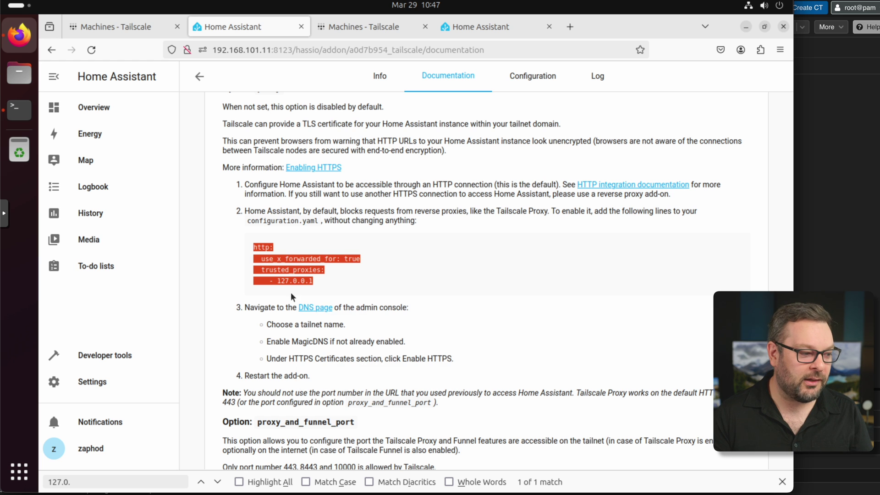
{"action": "left_click", "coordinate": [119, 384]}
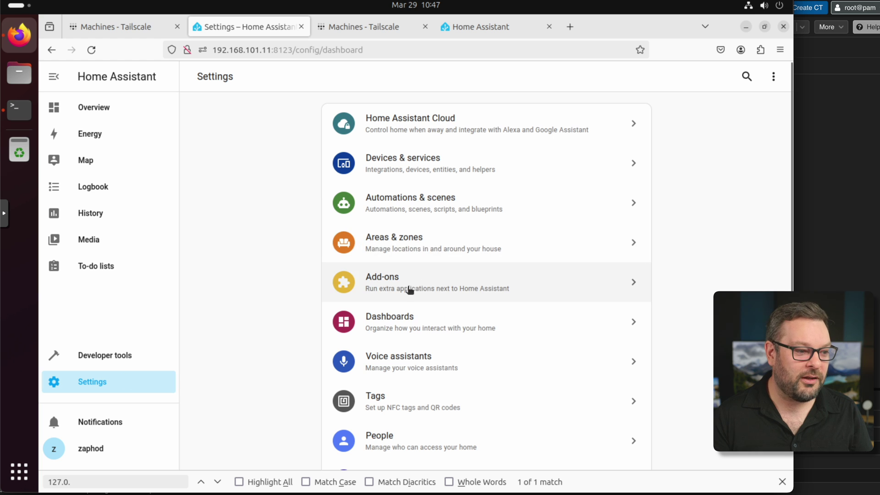
Start Studio Code Server, enable 'Show in sidebar', and open its editor
{"action": "left_click", "coordinate": [410, 291]}
{"action": "left_click", "coordinate": [292, 151]}
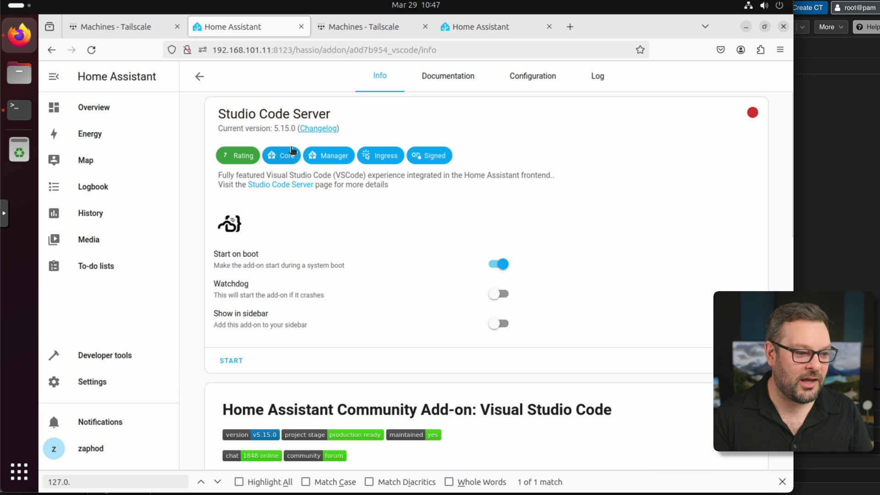
{"action": "left_click", "coordinate": [231, 365]}
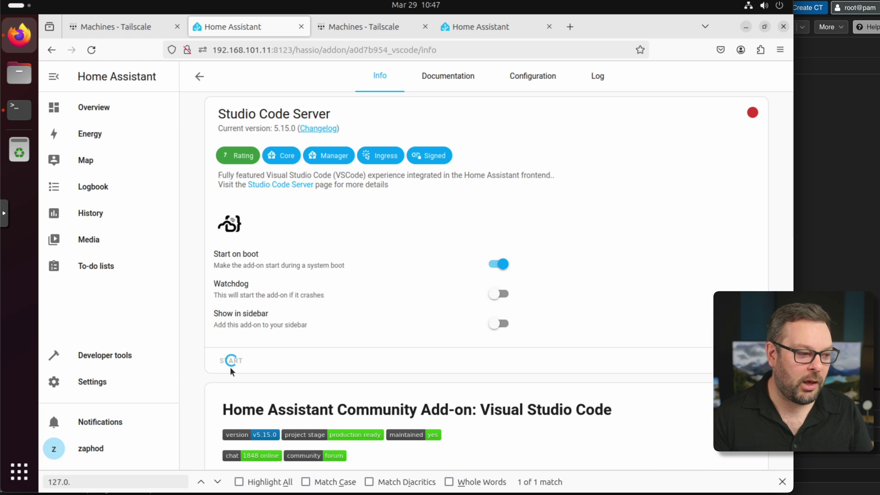
{"action": "left_click", "coordinate": [498, 322]}
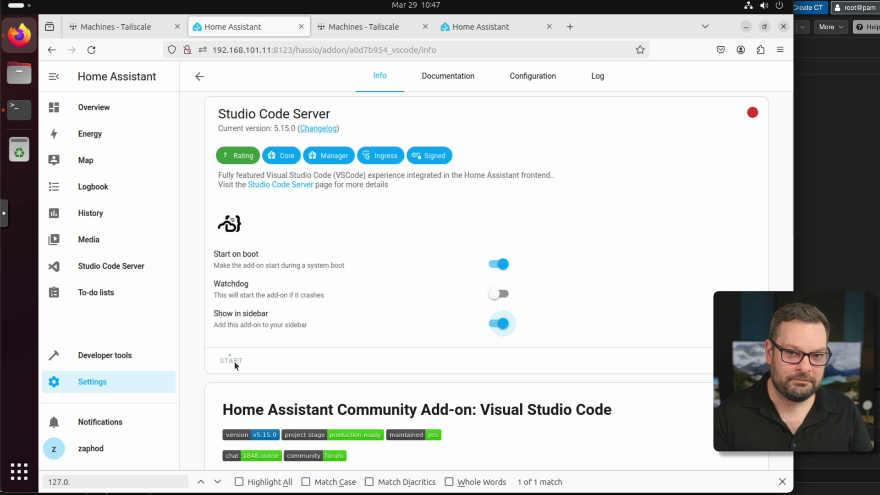
{"action": "left_click", "coordinate": [103, 269]}
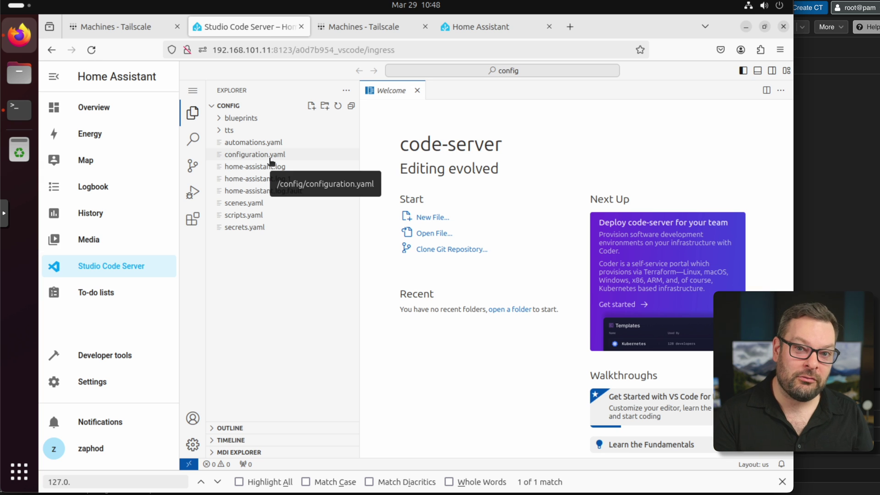
Paste the copied http block at the end of configuration.yaml and save the file
{"action": "left_click", "coordinate": [271, 155]}
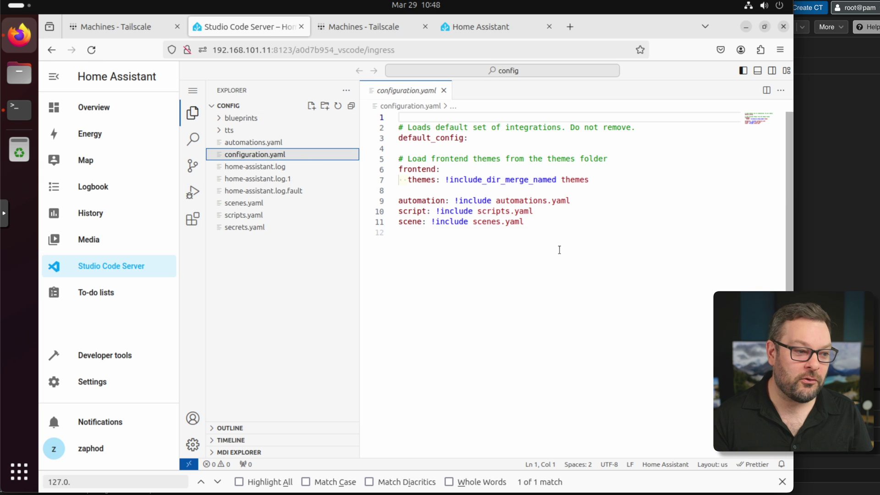
{"action": "left_click", "coordinate": [559, 250]}
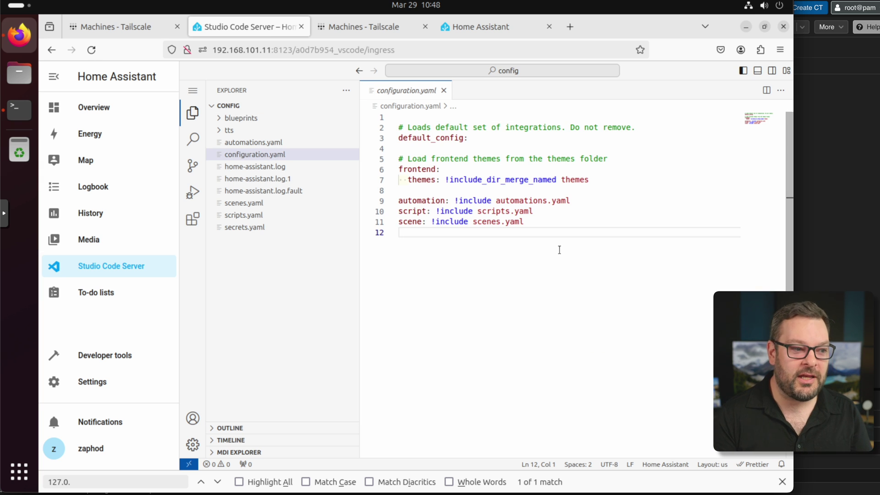
{"action": "key", "text": "Return"}
{"action": "key", "text": "ctrl+v"}
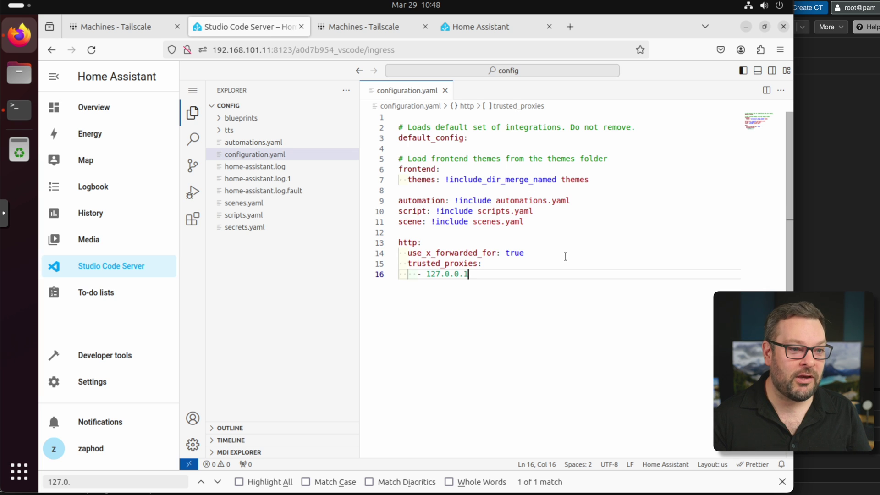
{"action": "key", "text": "ctrl+s"}
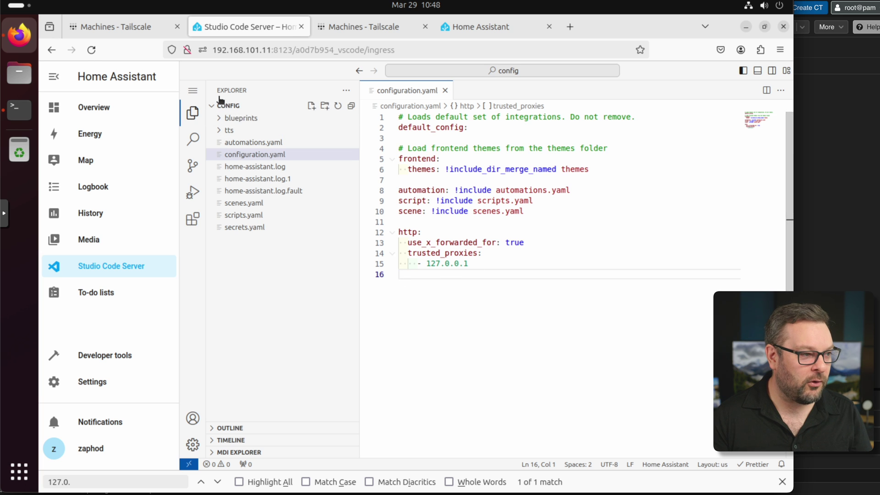
{"action": "left_click", "coordinate": [192, 90]}
{"action": "mouse_move", "coordinate": [243, 93]}
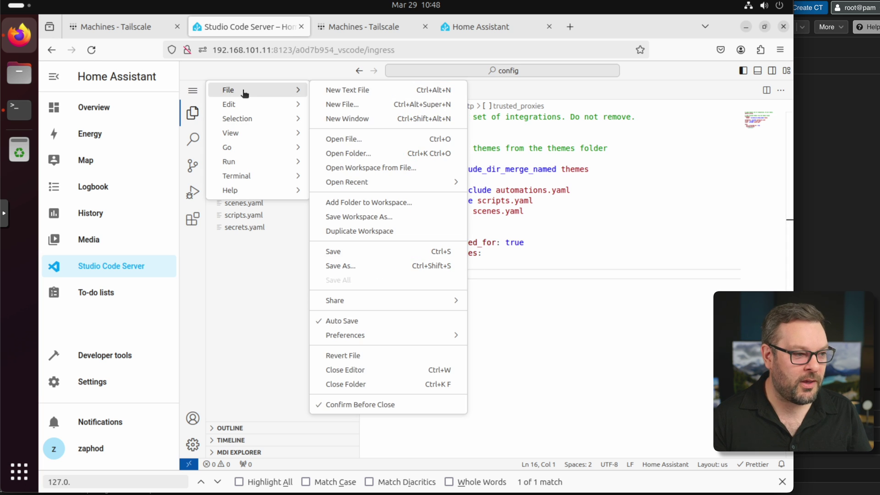
{"action": "left_click", "coordinate": [340, 255]}
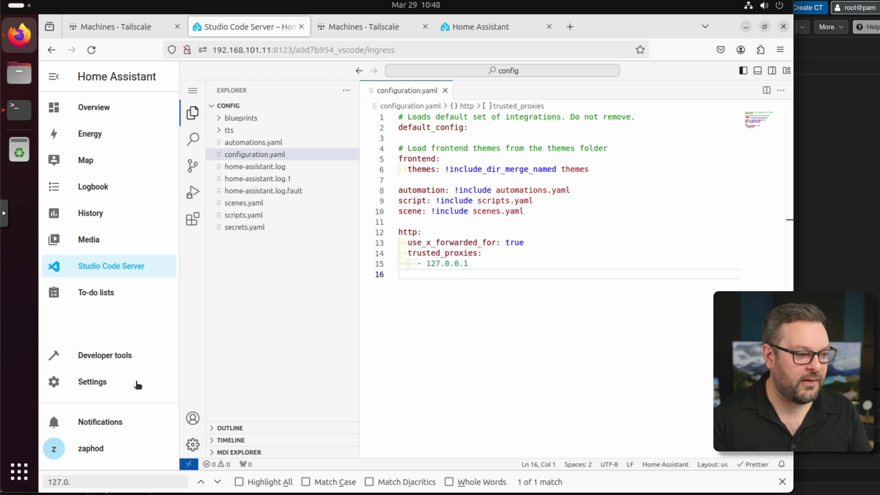
Do a full Home Assistant restart from Settings, then view the installed add-ons list
{"action": "left_click", "coordinate": [117, 389]}
{"action": "left_click", "coordinate": [774, 78]}
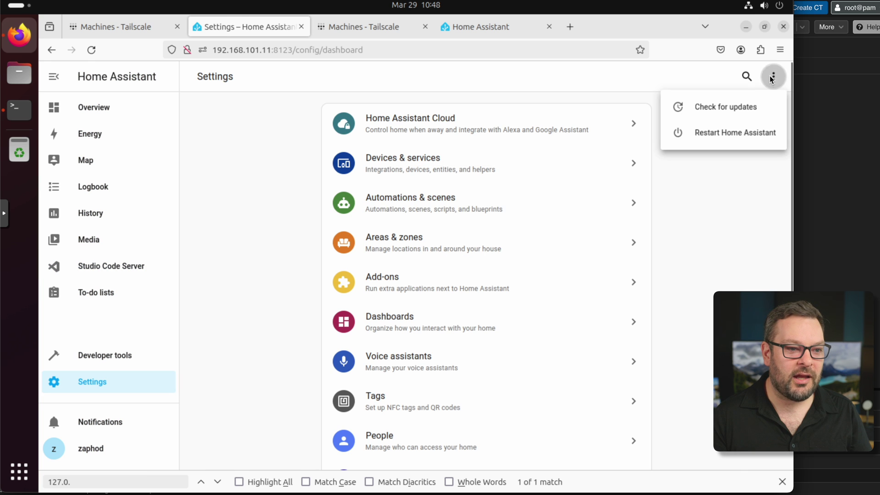
{"action": "left_click", "coordinate": [723, 134]}
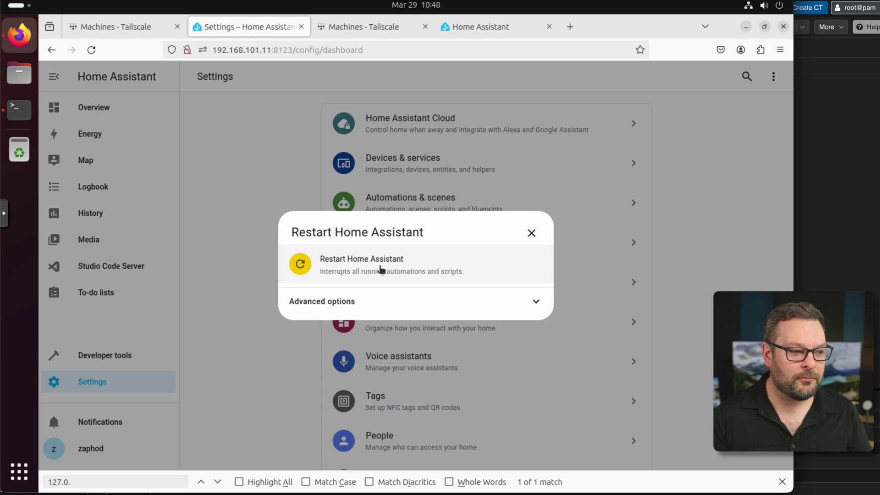
{"action": "left_click", "coordinate": [380, 266]}
{"action": "left_click", "coordinate": [494, 298]}
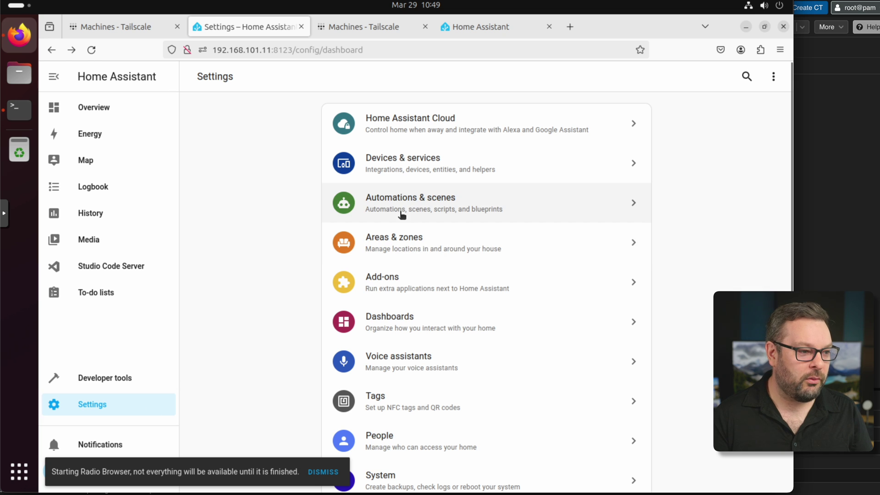
{"action": "left_click", "coordinate": [391, 289]}
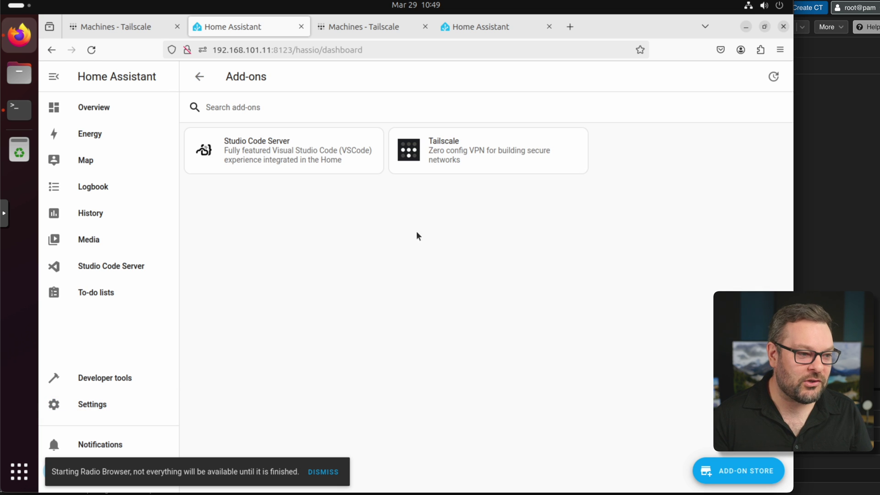
In the Tailscale add-on configuration, show unused optional options and enable Tailscale Proxy
{"action": "left_click", "coordinate": [426, 165]}
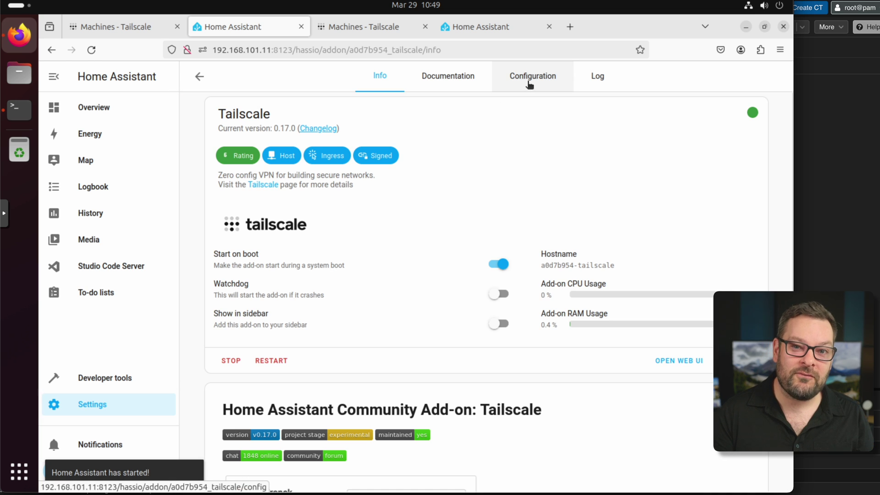
{"action": "left_click", "coordinate": [529, 85]}
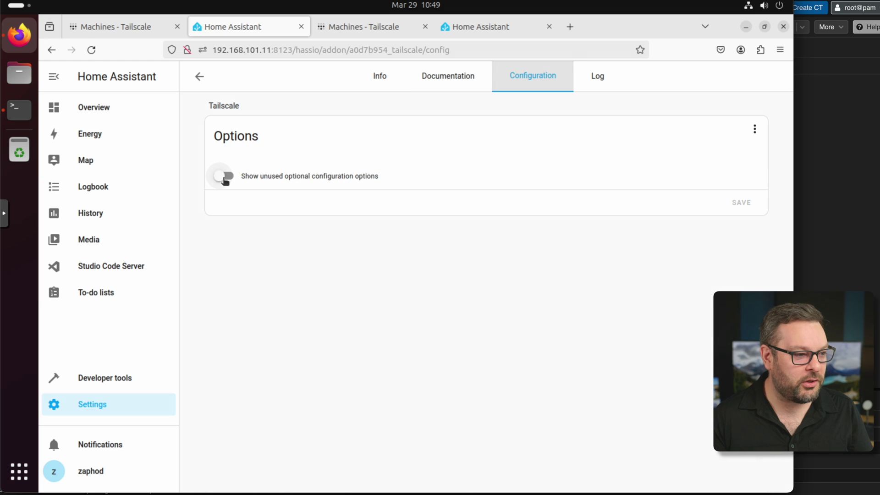
{"action": "left_click", "coordinate": [224, 178]}
{"action": "scroll", "coordinate": [539, 273], "scroll_direction": "down", "scroll_amount": 4}
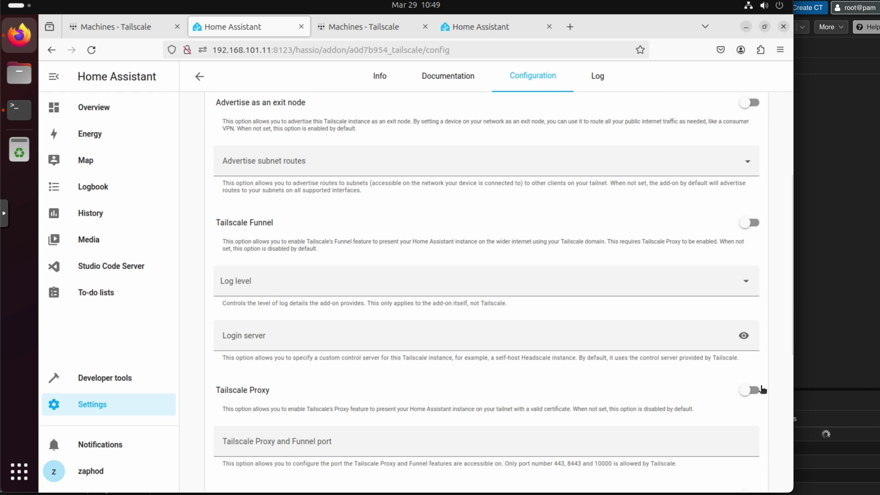
{"action": "left_click", "coordinate": [751, 390]}
Save the Tailscale add-on configuration and restart the add-on to apply it
{"action": "scroll", "coordinate": [778, 432], "scroll_direction": "down", "scroll_amount": 4}
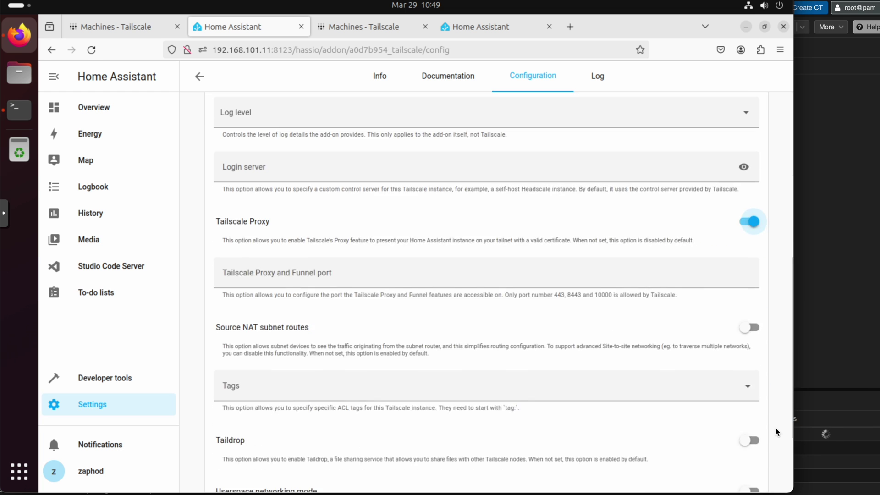
{"action": "scroll", "coordinate": [777, 432], "scroll_direction": "down", "scroll_amount": 3}
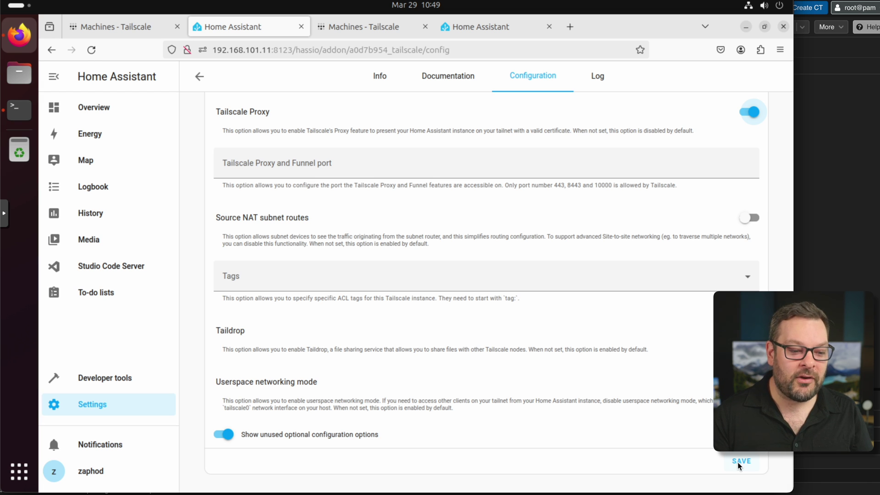
{"action": "left_click", "coordinate": [739, 464]}
{"action": "left_click", "coordinate": [585, 315]}
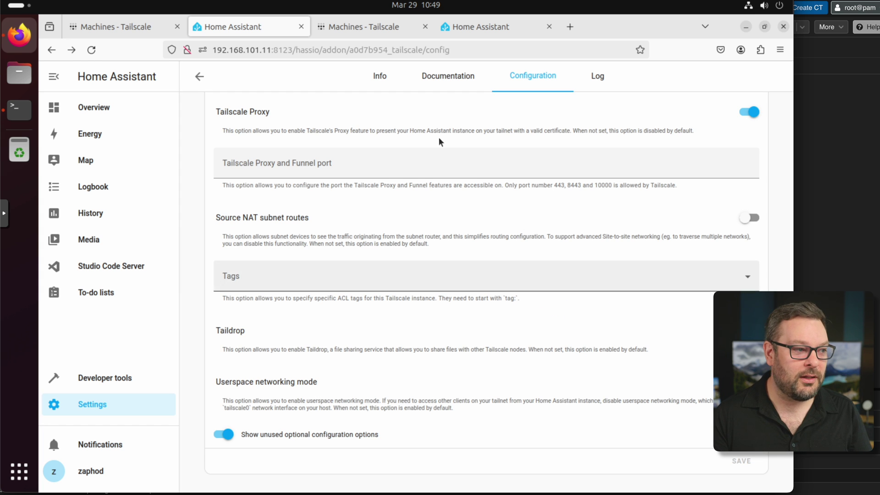
{"action": "key", "text": "ctrl+w"}
{"action": "key", "text": "ctrl+t"}
{"action": "key", "text": "ctrl+v"}
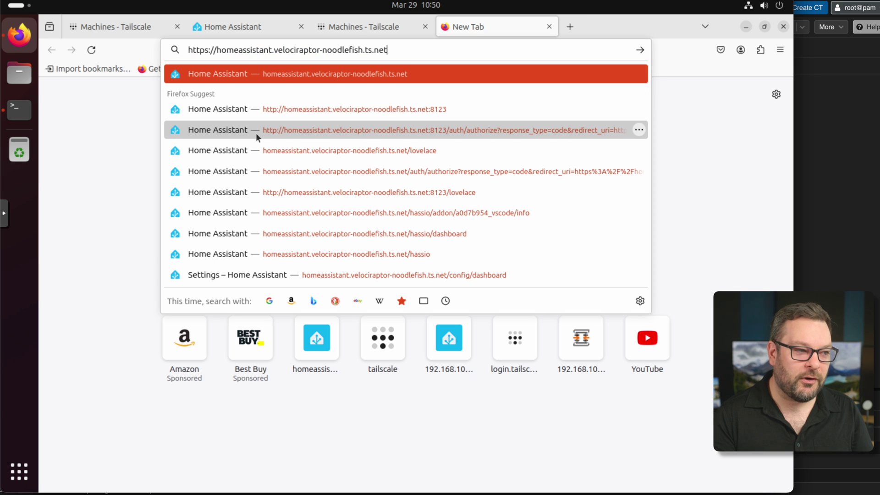
{"action": "key", "text": "Return"}
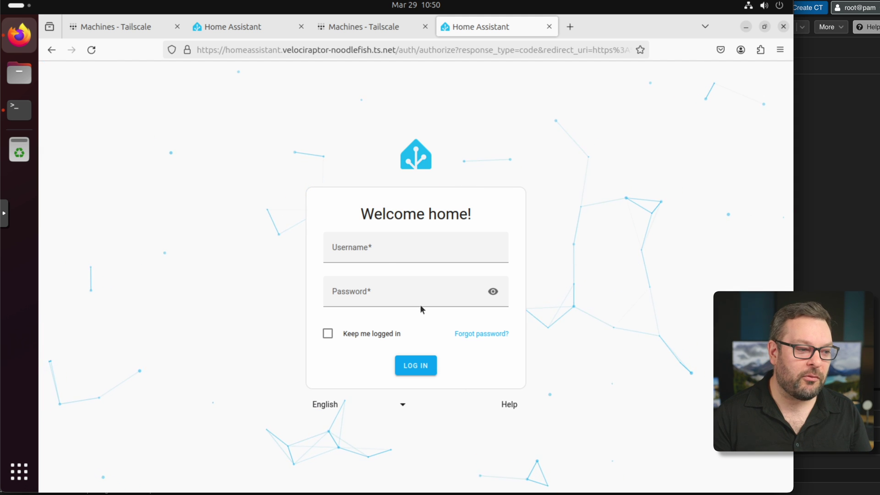
{"action": "left_click", "coordinate": [373, 257]}
{"action": "type", "text": "zaphod"}
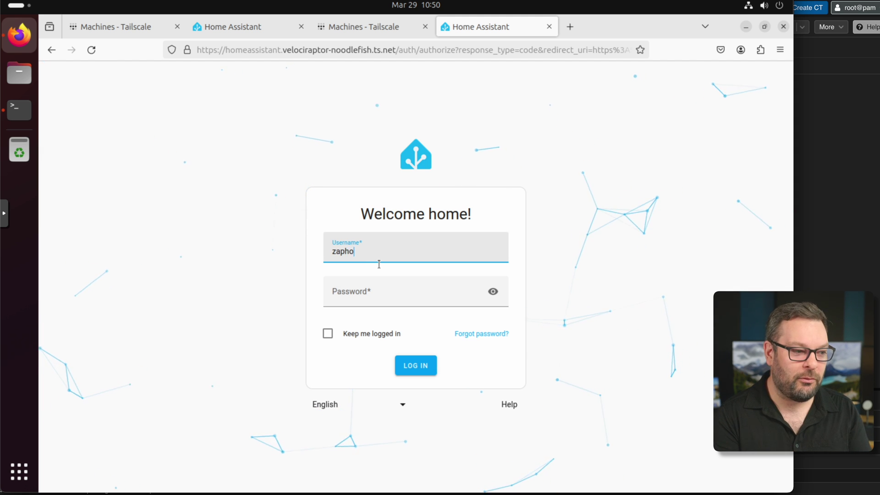
{"action": "key", "text": "Tab"}
{"action": "type", "text": "********"}
{"action": "key", "text": "Return"}
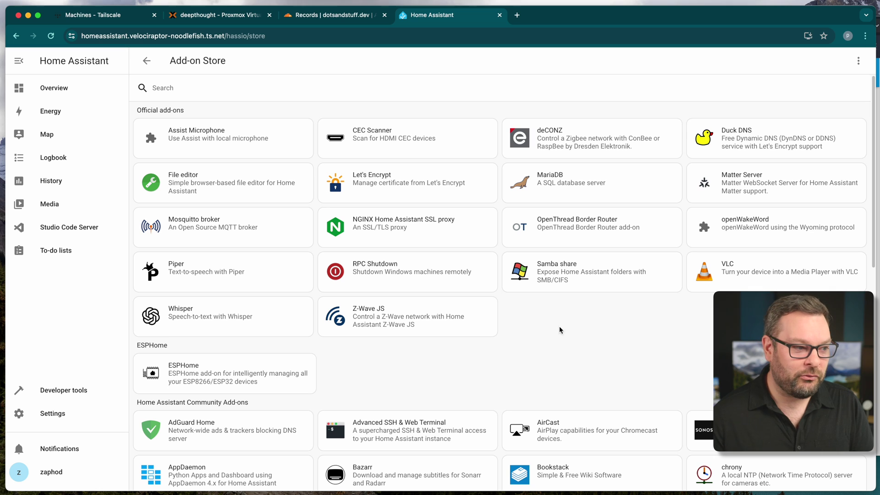
Install the NGINX Home Assistant SSL proxy add-on, then open Let's Encrypt's configuration options
{"action": "left_click", "coordinate": [421, 180]}
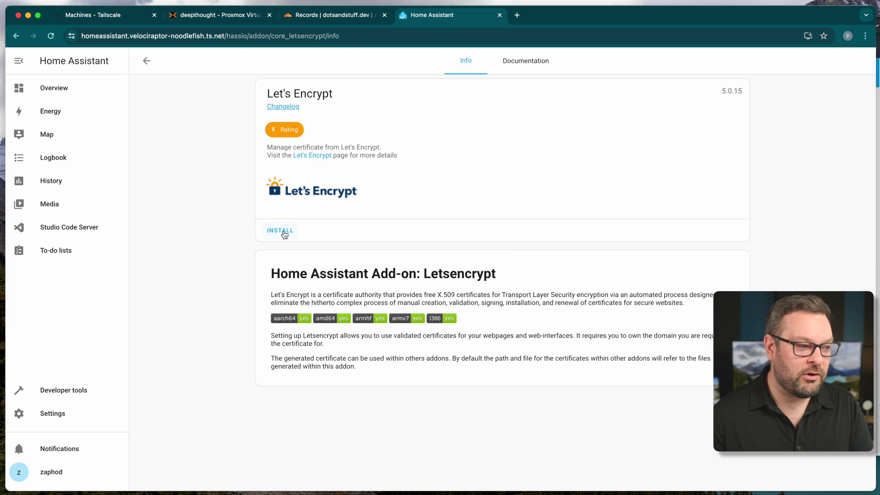
{"action": "left_click", "coordinate": [147, 60]}
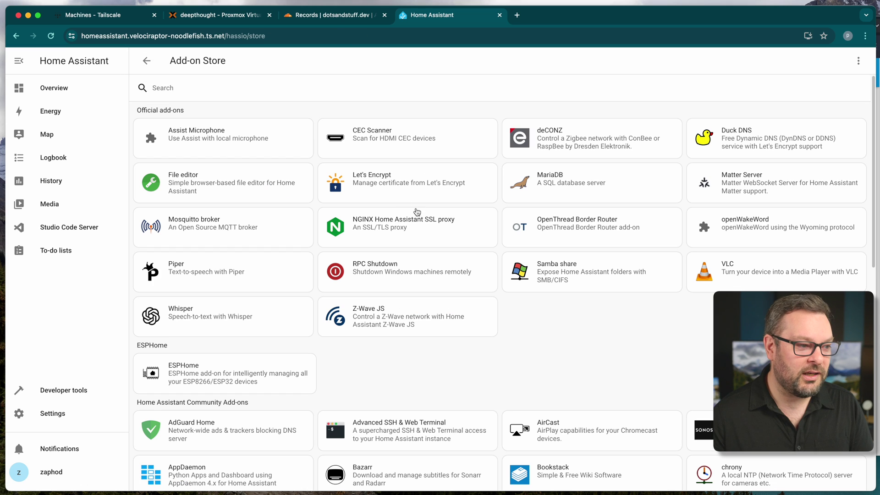
{"action": "left_click", "coordinate": [388, 227]}
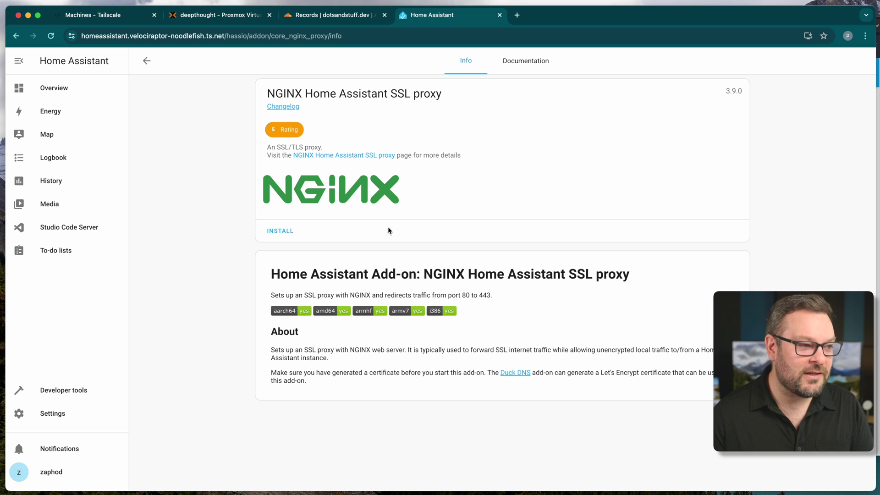
{"action": "left_click", "coordinate": [282, 231]}
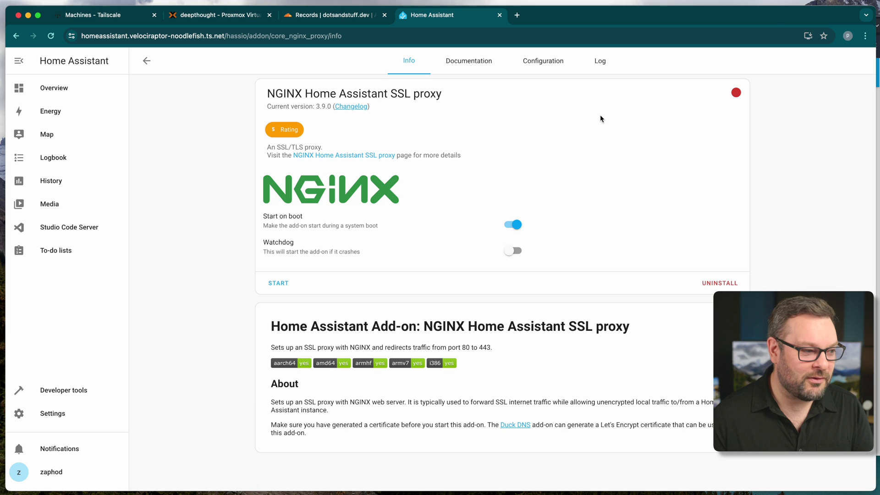
{"action": "left_click", "coordinate": [146, 60]}
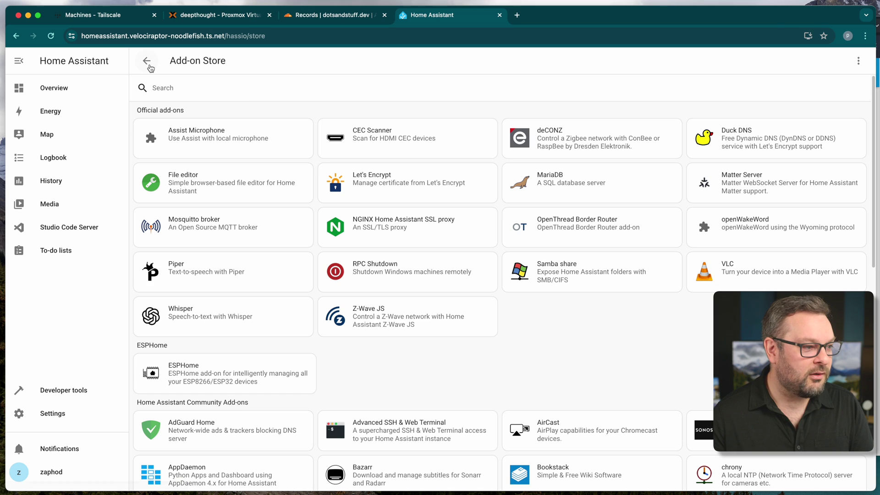
{"action": "left_click", "coordinate": [424, 185]}
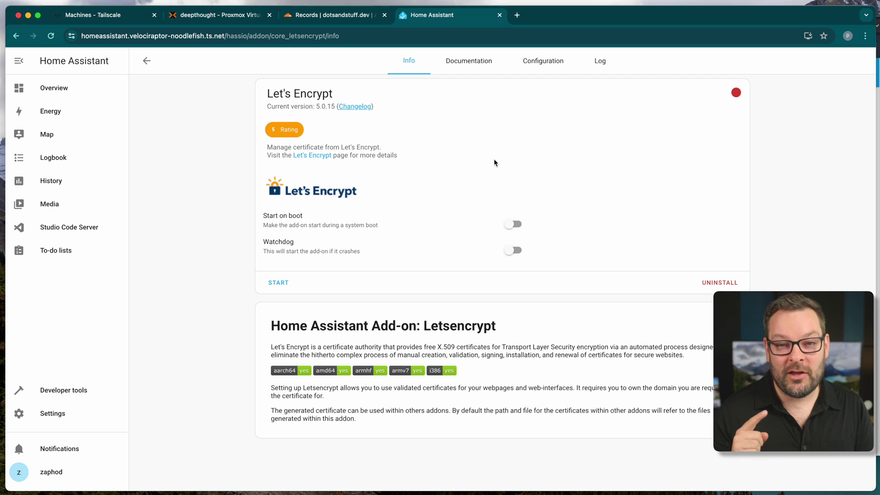
{"action": "left_click", "coordinate": [555, 68]}
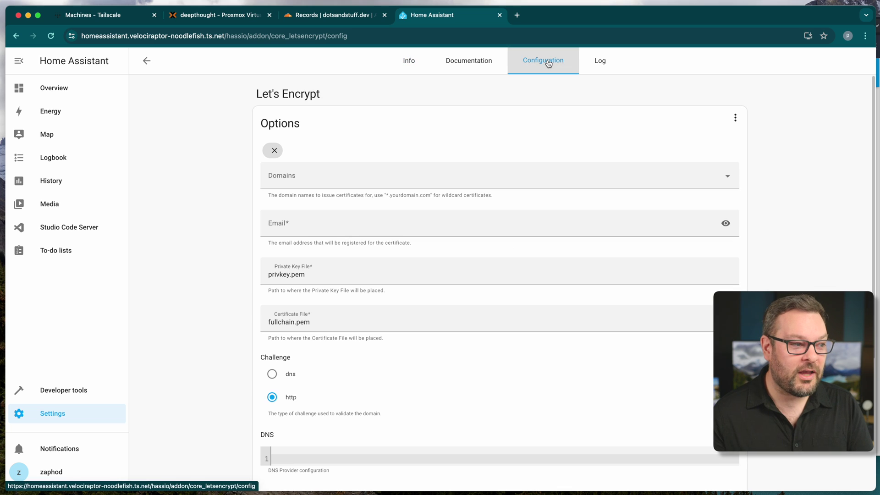
Switch the Let's Encrypt options to YAML editing and bring the Cloudflare DNS records tab forward
{"action": "left_click", "coordinate": [735, 117]}
{"action": "left_click", "coordinate": [742, 149]}
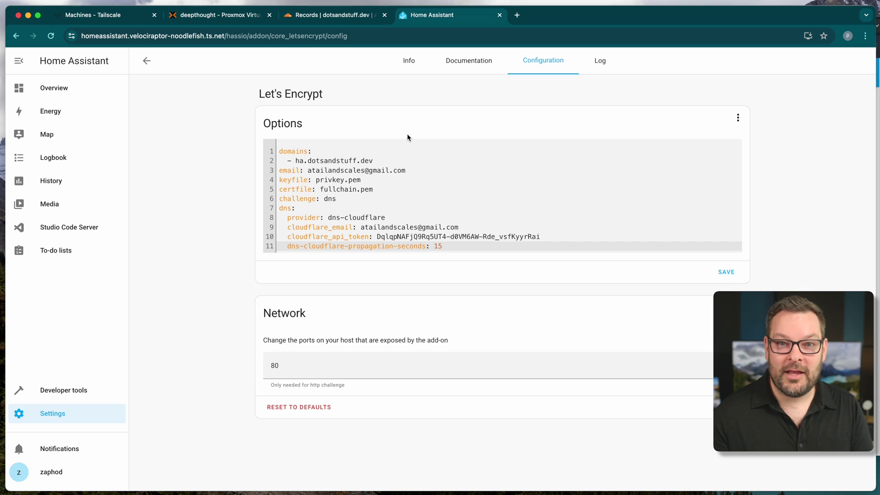
{"action": "left_click", "coordinate": [332, 17]}
{"action": "scroll", "coordinate": [554, 125], "scroll_direction": "up", "scroll_amount": 4}
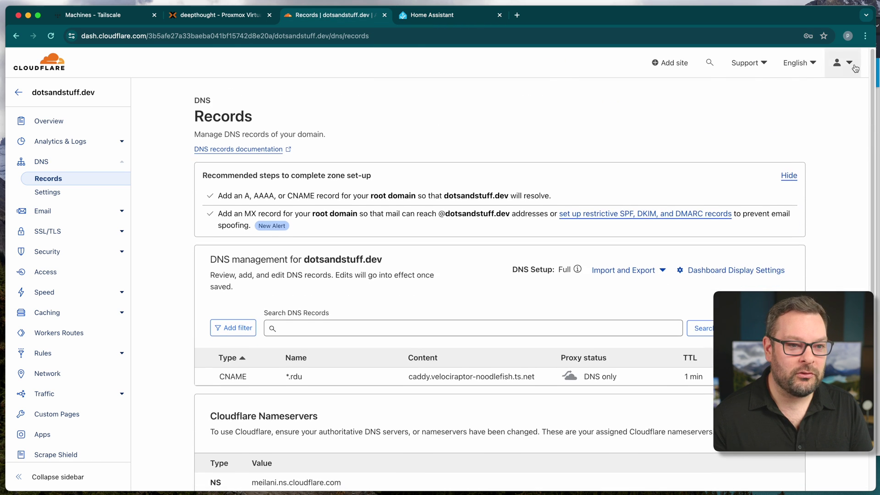
In Cloudflare's API Tokens, review the Edit zone DNS token's permissions, then roll it
{"action": "left_click", "coordinate": [842, 62]}
{"action": "left_click", "coordinate": [821, 97]}
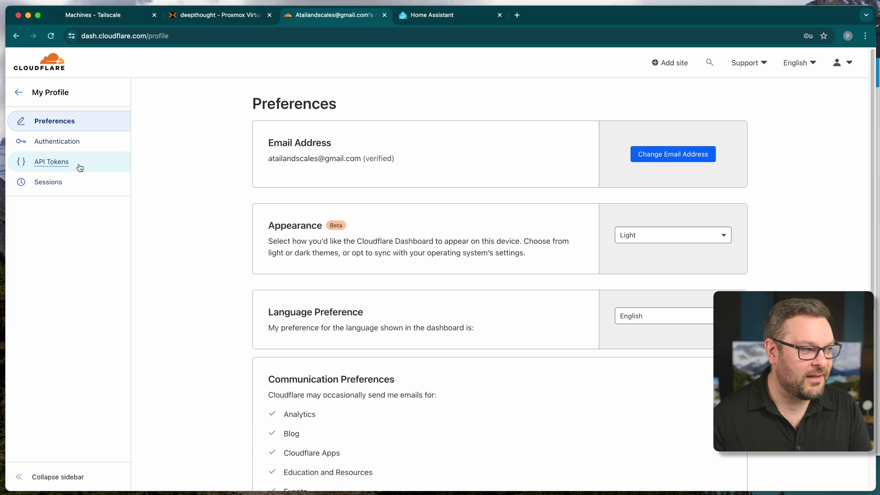
{"action": "left_click", "coordinate": [61, 165]}
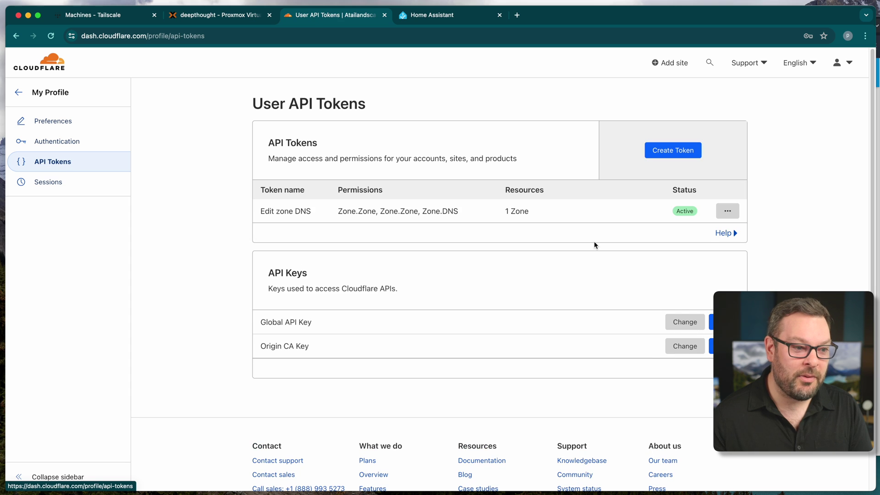
{"action": "left_click", "coordinate": [727, 212]}
{"action": "left_click", "coordinate": [701, 236]}
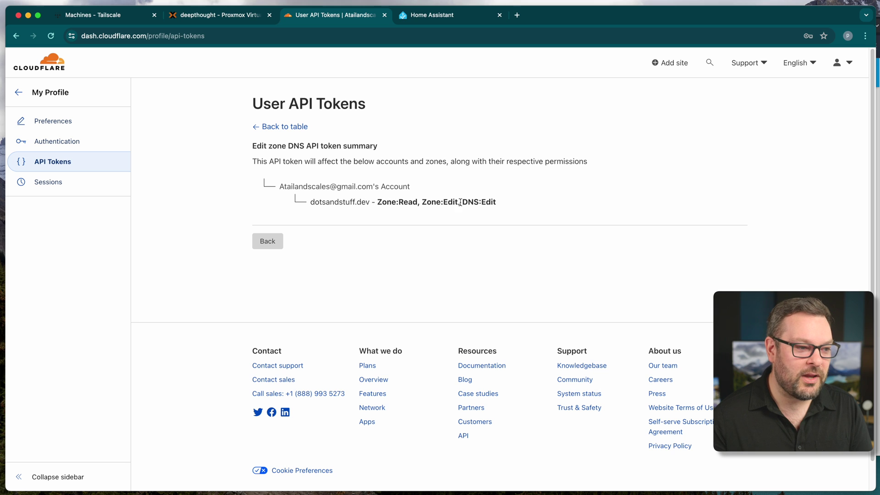
{"action": "left_click", "coordinate": [265, 245]}
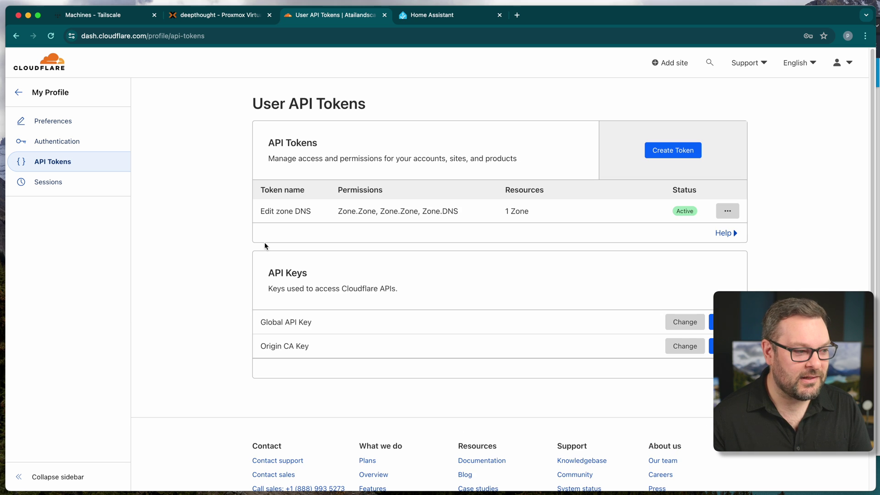
{"action": "left_click", "coordinate": [727, 211]}
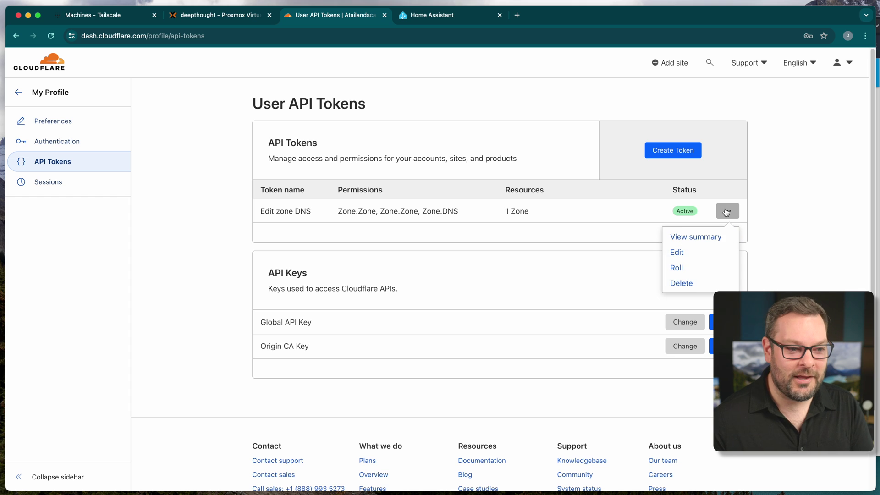
{"action": "left_click", "coordinate": [689, 266]}
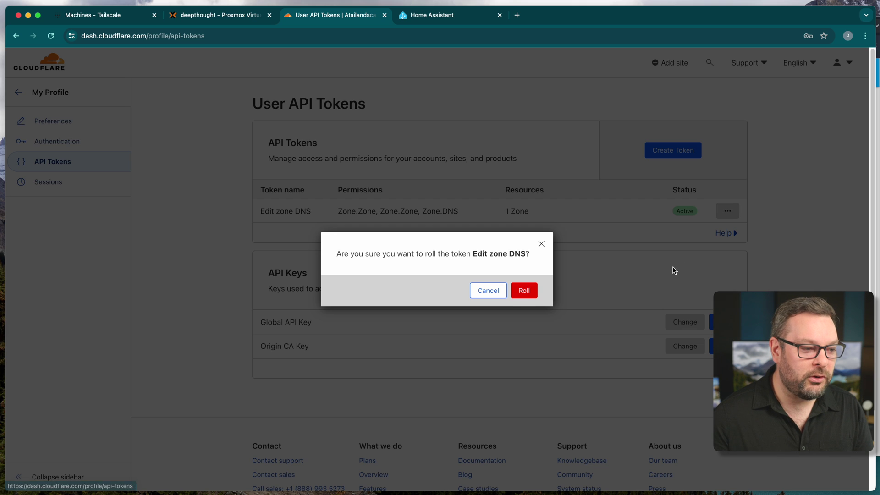
{"action": "left_click", "coordinate": [525, 292]}
Paste the new Cloudflare token over the old cloudflare_api_token on line 10 and save
{"action": "left_click", "coordinate": [424, 171]}
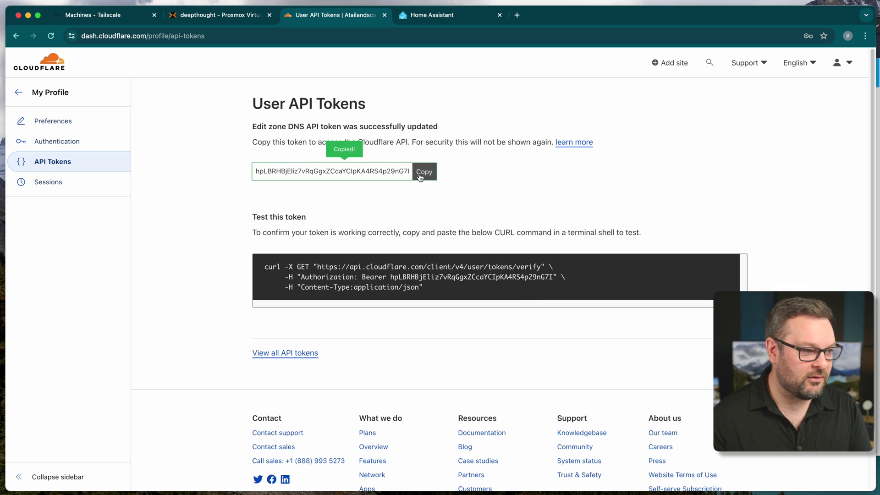
{"action": "left_click", "coordinate": [418, 17]}
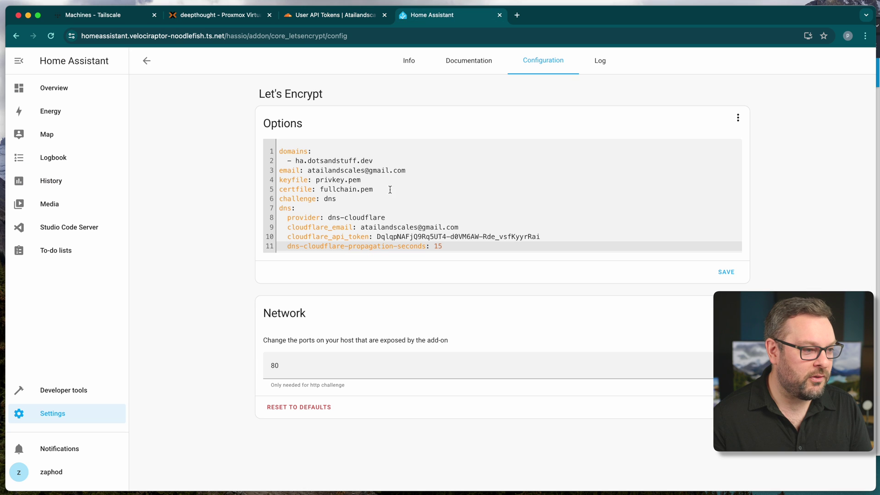
{"action": "double_click", "coordinate": [429, 235]}
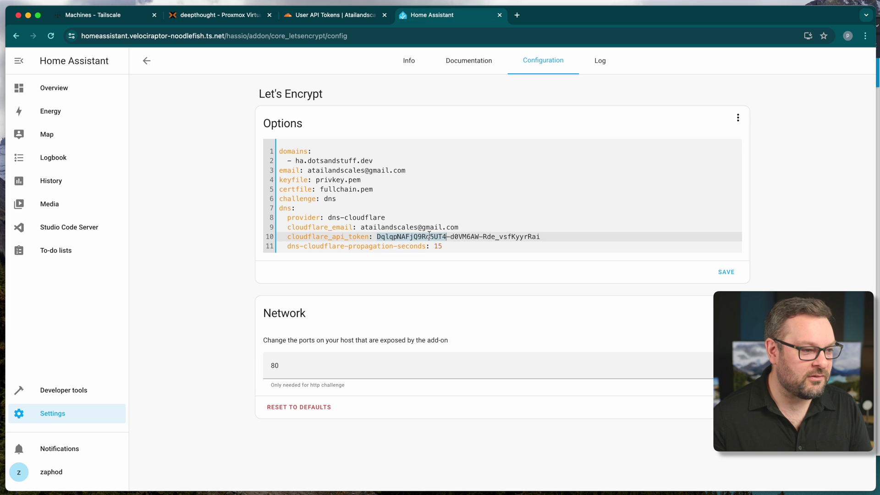
{"action": "left_click", "coordinate": [542, 237]}
{"action": "left_click_drag", "start_coordinate": [540, 236], "coordinate": [384, 235]}
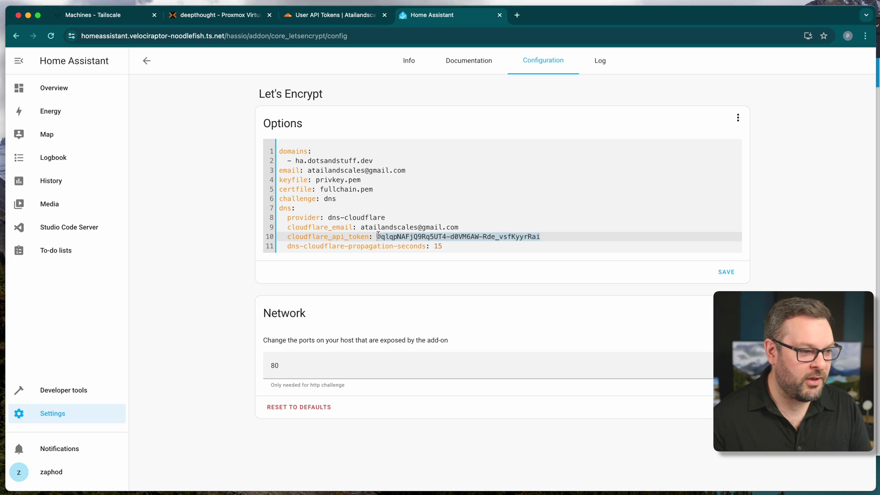
{"action": "key", "text": "super+v"}
{"action": "left_click", "coordinate": [736, 271]}
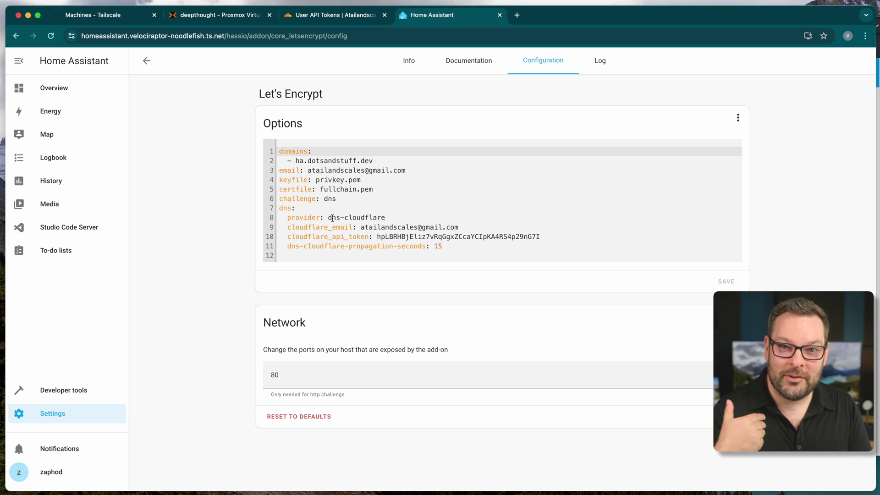
{"action": "left_click", "coordinate": [146, 61]}
Start the Let's Encrypt add-on and refresh its log until it requests a certificate for ha.dotsandstuff.dev
{"action": "left_click", "coordinate": [266, 136]}
{"action": "left_click", "coordinate": [278, 257]}
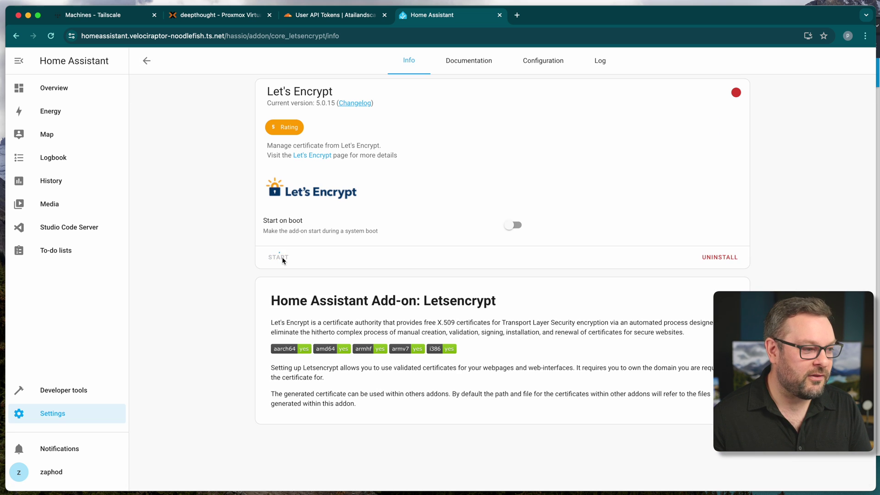
{"action": "left_click", "coordinate": [605, 63]}
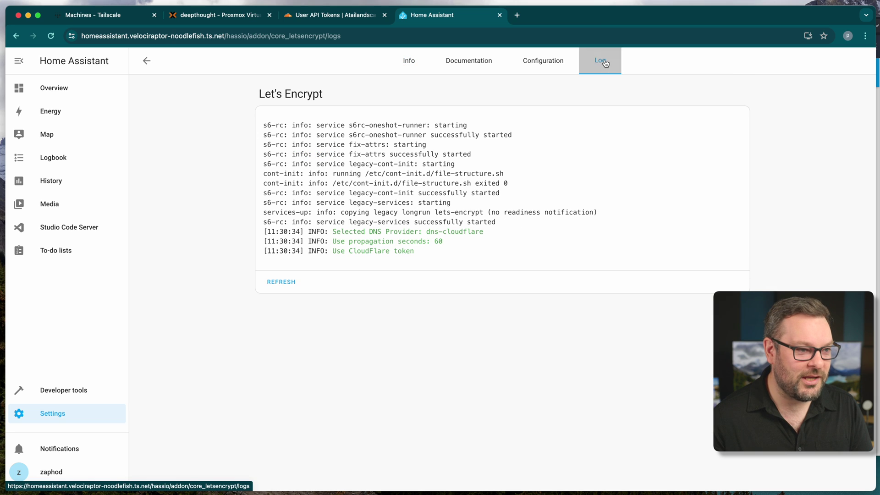
{"action": "left_click", "coordinate": [279, 281]}
{"action": "left_click", "coordinate": [283, 321]}
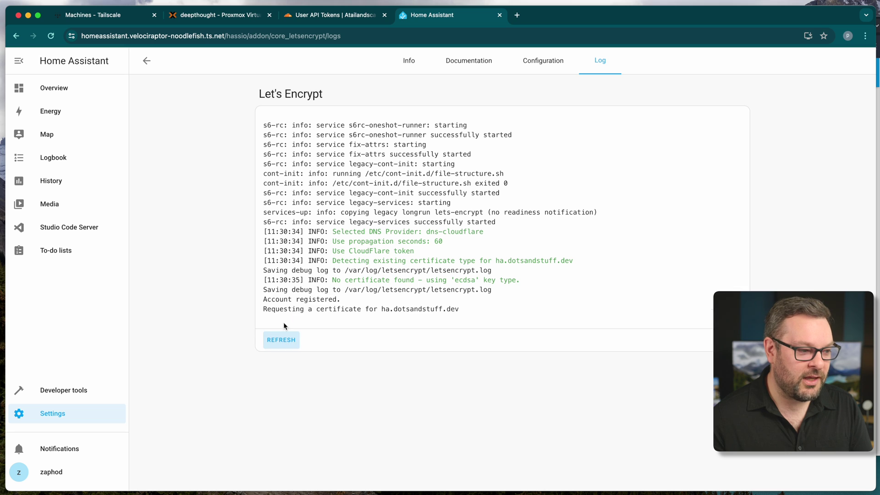
{"action": "left_click", "coordinate": [279, 340]}
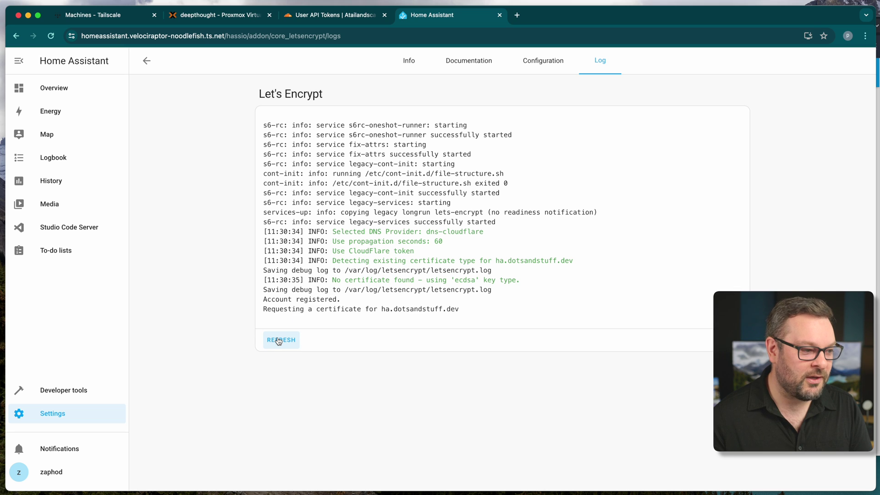
{"action": "left_click", "coordinate": [279, 340]}
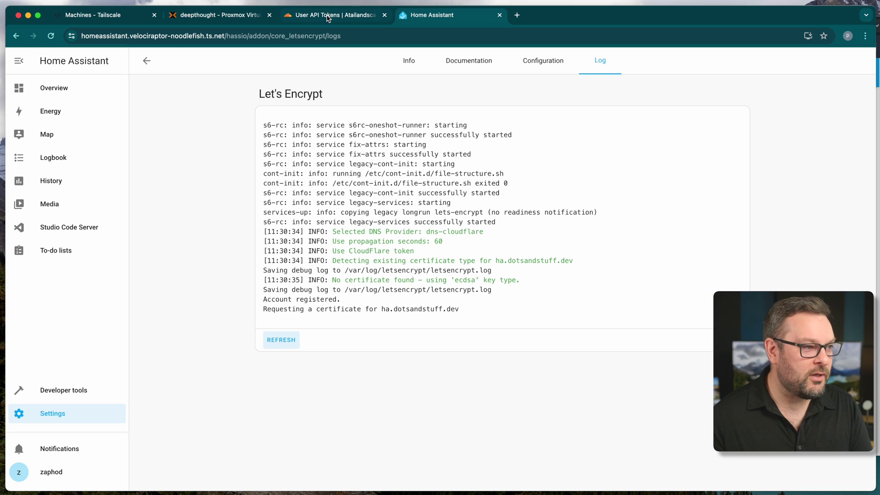
{"action": "left_click", "coordinate": [278, 340]}
{"action": "left_click", "coordinate": [356, 15]}
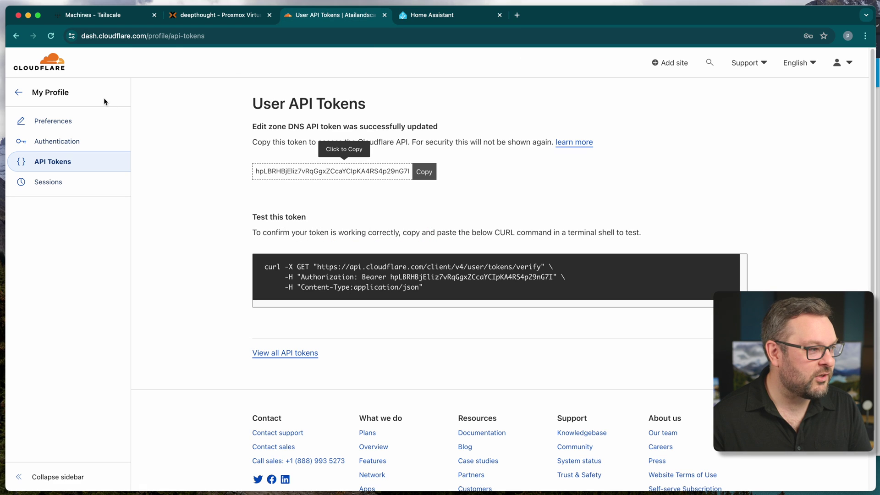
Check dotsandstuff.dev's Cloudflare DNS records for the new TXT _acme-challenge.ha entry
{"action": "left_click", "coordinate": [27, 96]}
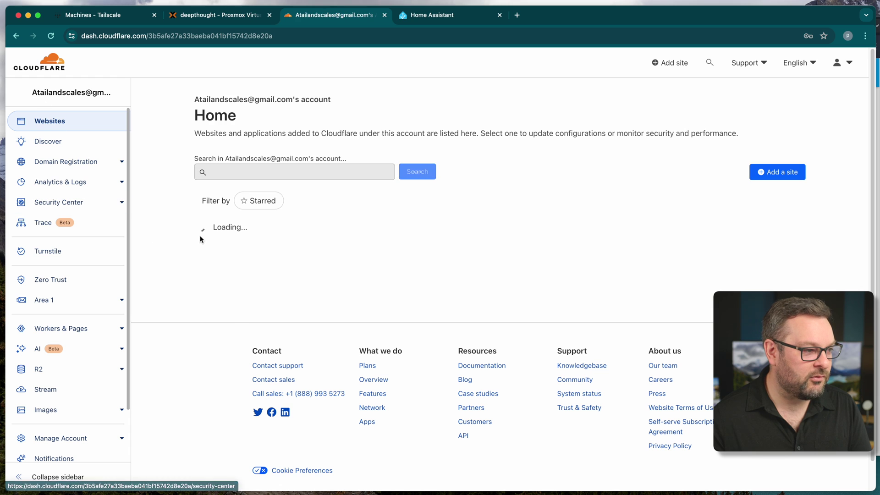
{"action": "left_click", "coordinate": [305, 246]}
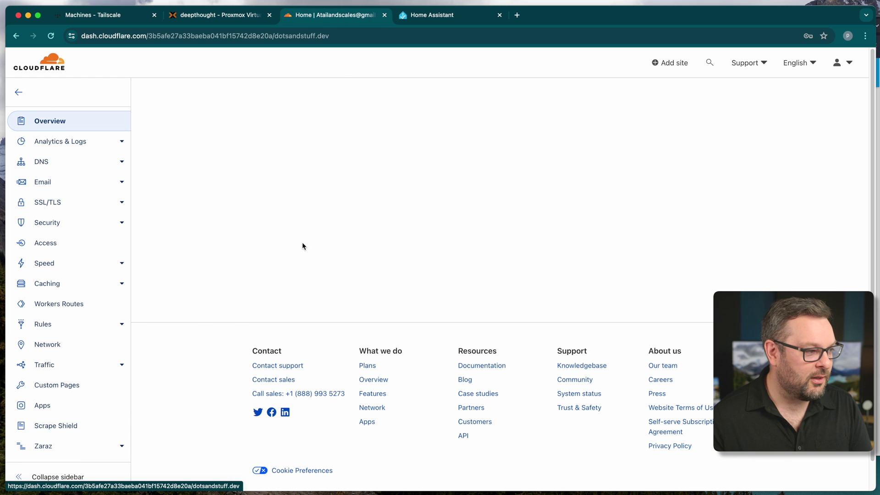
{"action": "left_click", "coordinate": [42, 168]}
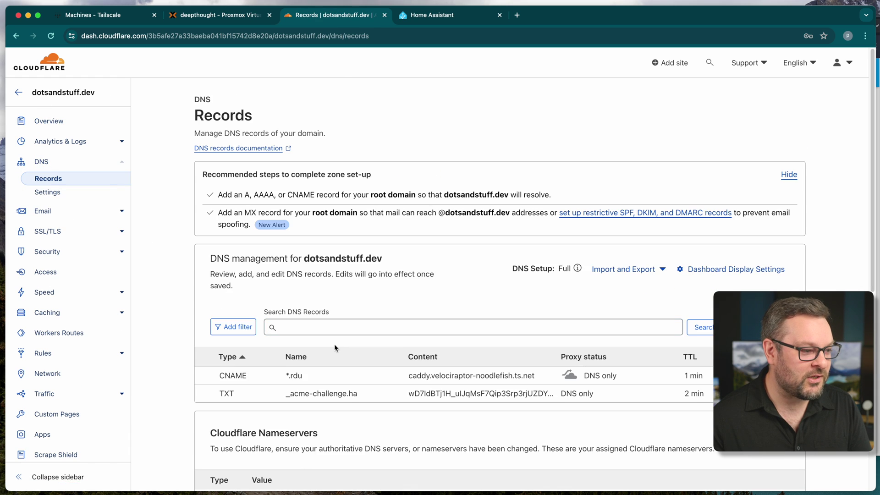
{"action": "scroll", "coordinate": [246, 293], "scroll_direction": "down", "scroll_amount": 4}
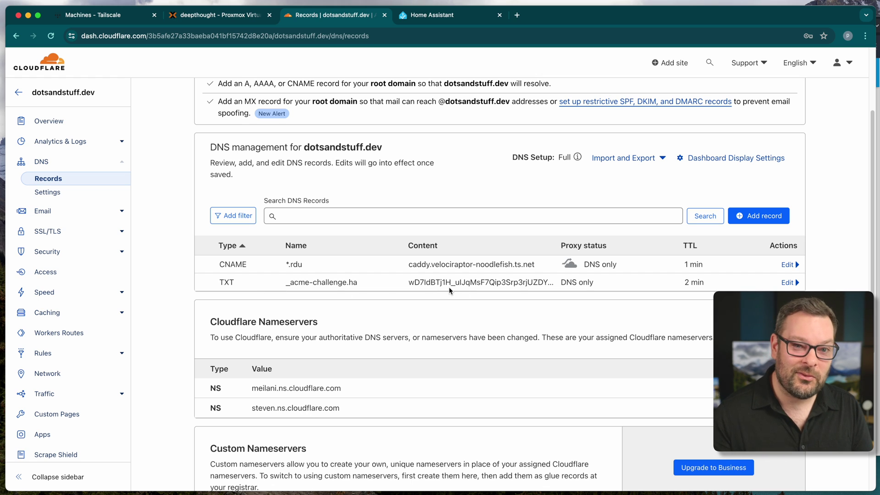
{"action": "left_click", "coordinate": [452, 18]}
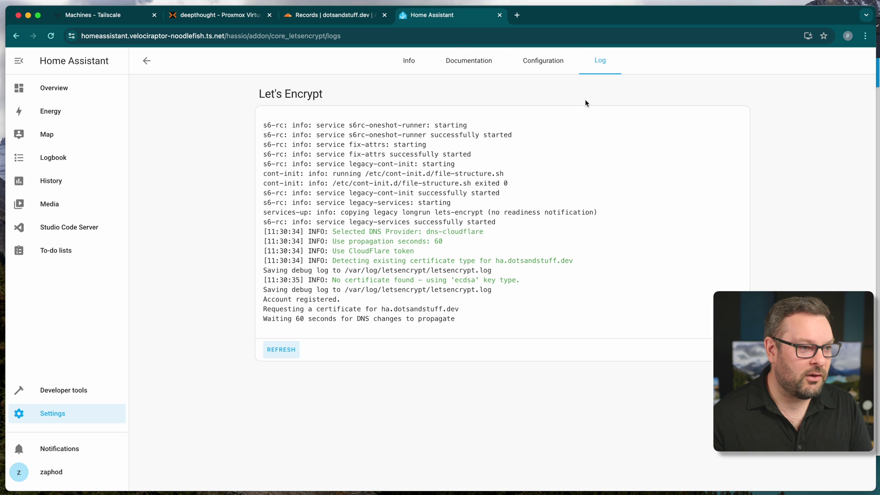
Verify the YAML domain is ha.dotsandstuff.dev and confirm the received certificate in the log
{"action": "left_click", "coordinate": [548, 62]}
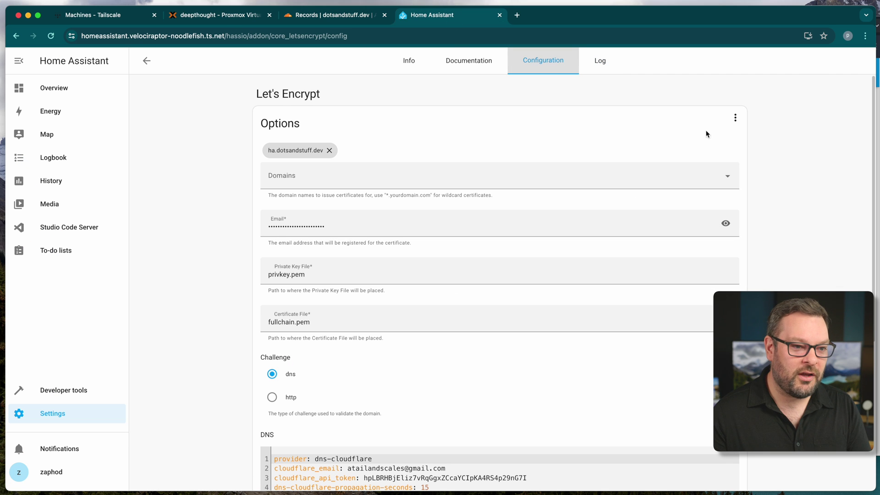
{"action": "left_click", "coordinate": [735, 118]}
{"action": "left_click", "coordinate": [737, 142]}
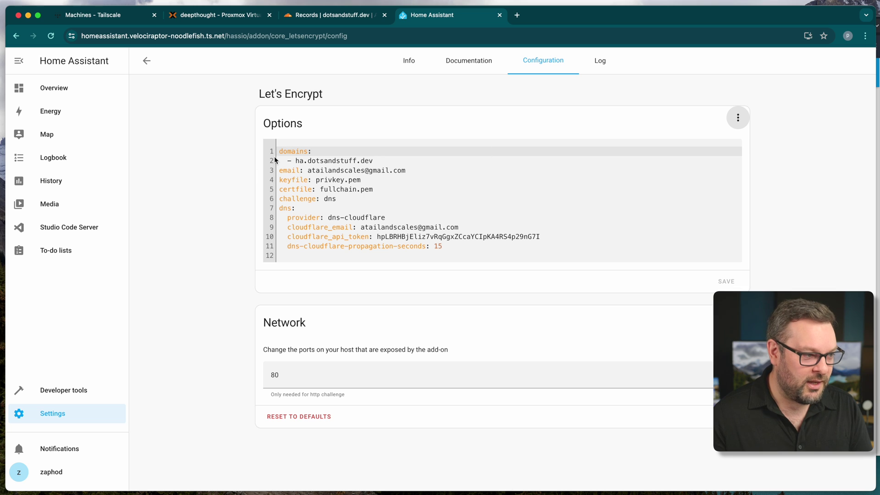
{"action": "triple_click", "coordinate": [322, 159]}
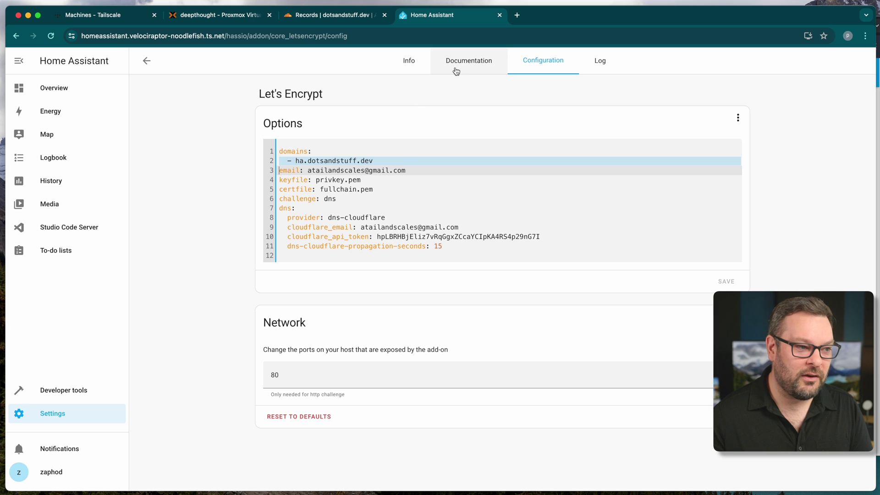
{"action": "left_click", "coordinate": [611, 69]}
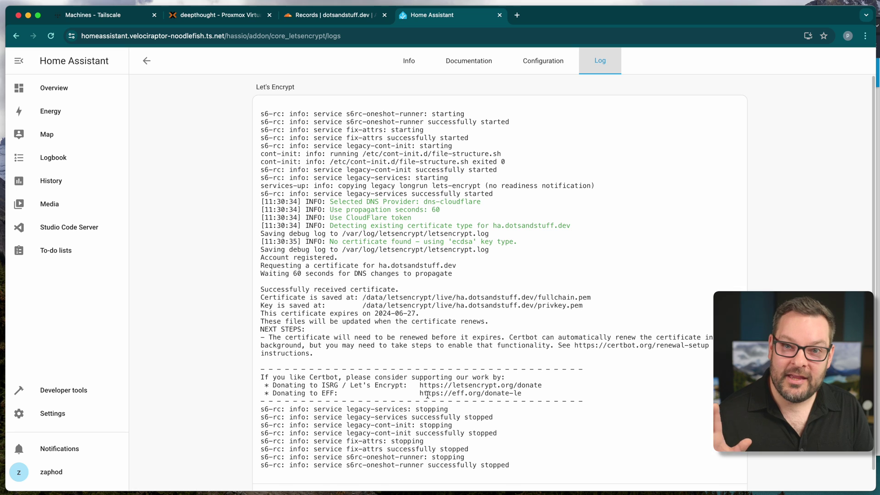
{"action": "scroll", "coordinate": [427, 395], "scroll_direction": "down", "scroll_amount": 1}
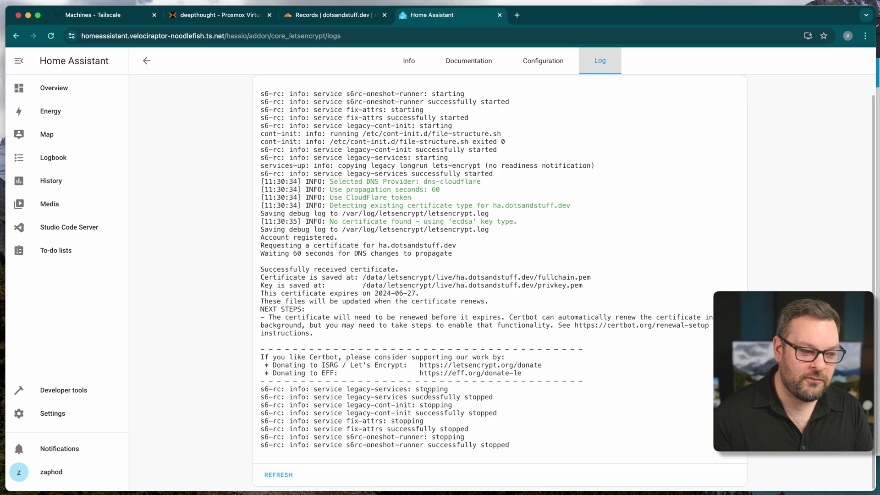
{"action": "left_click", "coordinate": [118, 18]}
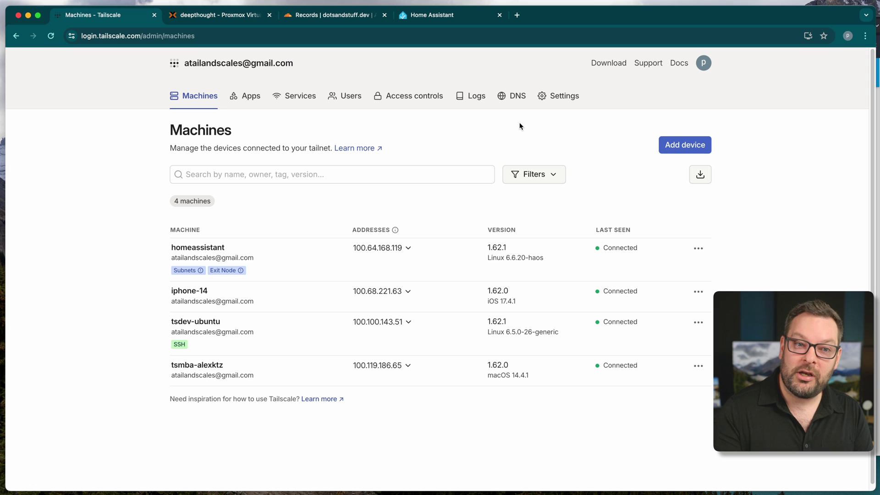
In Tailscale's DNS settings, start adding a Custom nameserver under Nameservers
{"action": "left_click", "coordinate": [514, 95]}
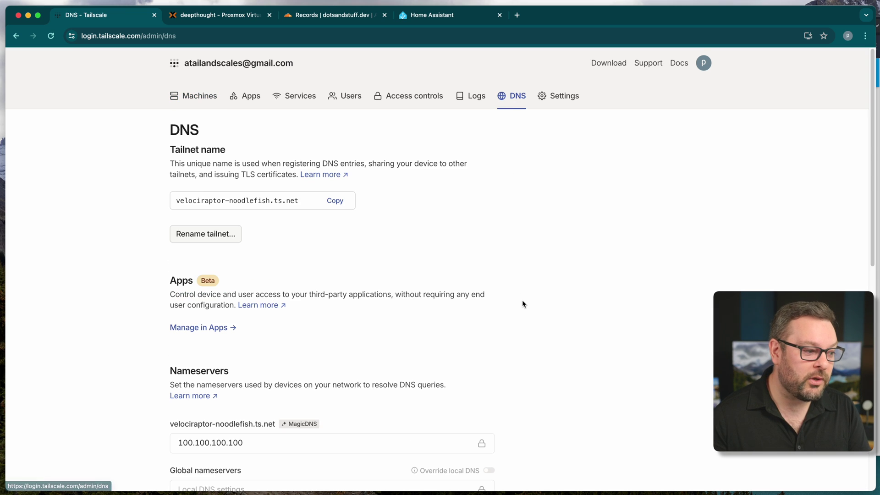
{"action": "scroll", "coordinate": [522, 302], "scroll_direction": "down", "scroll_amount": 2}
{"action": "scroll", "coordinate": [523, 301], "scroll_direction": "down", "scroll_amount": 6}
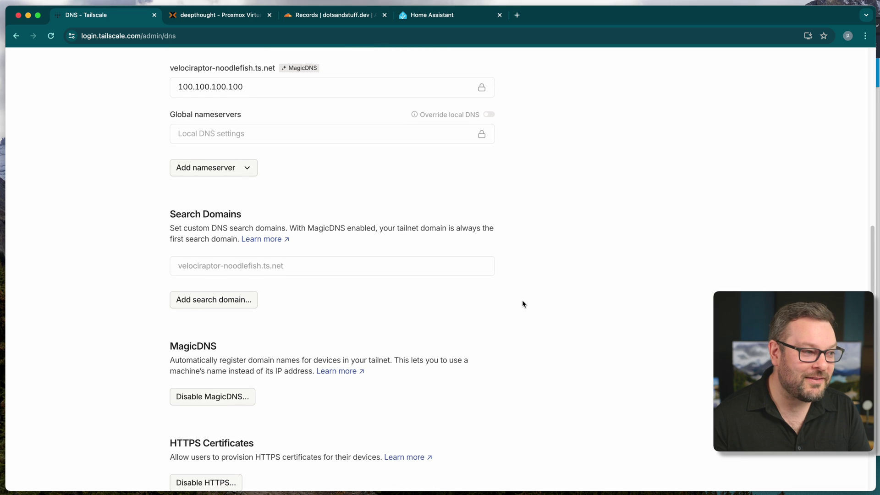
{"action": "scroll", "coordinate": [296, 228], "scroll_direction": "up", "scroll_amount": 1}
{"action": "left_click", "coordinate": [215, 202]}
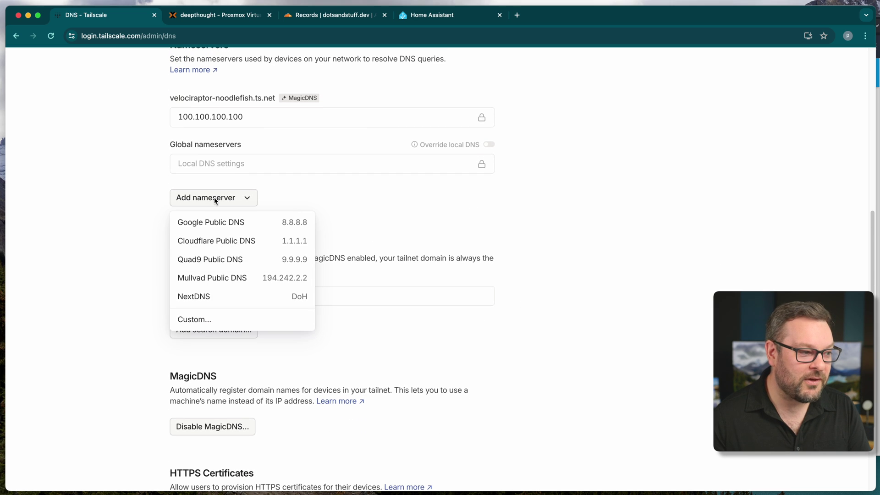
{"action": "left_click", "coordinate": [215, 321]}
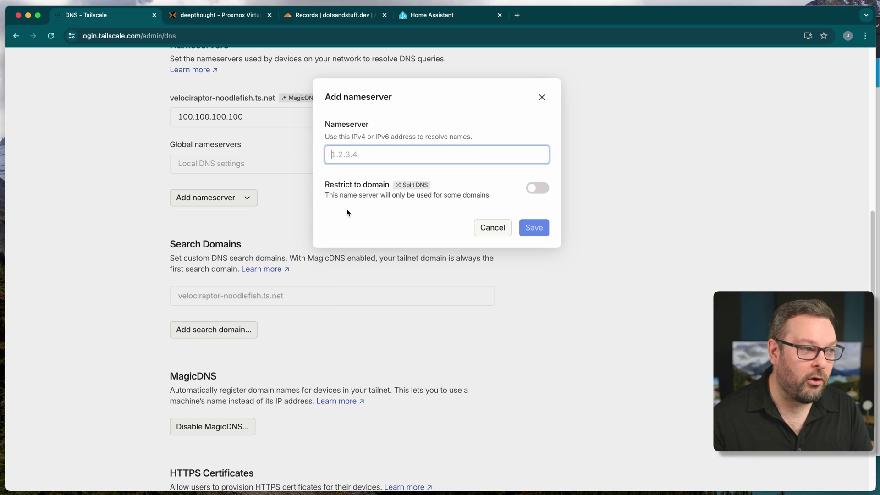
{"action": "left_click", "coordinate": [442, 18]}
Find the host's IPv4 address 192.168.101.11 in Home Assistant's network IP information and select it
{"action": "left_click", "coordinate": [83, 414]}
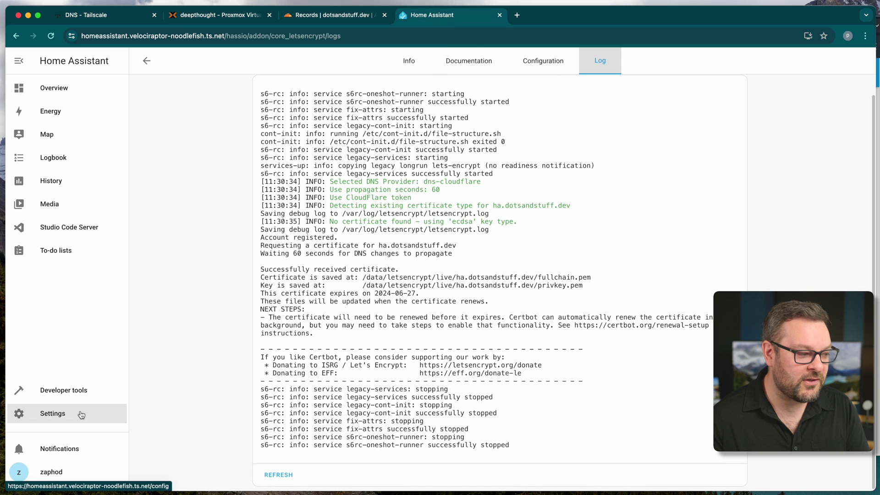
{"action": "left_click", "coordinate": [466, 415]}
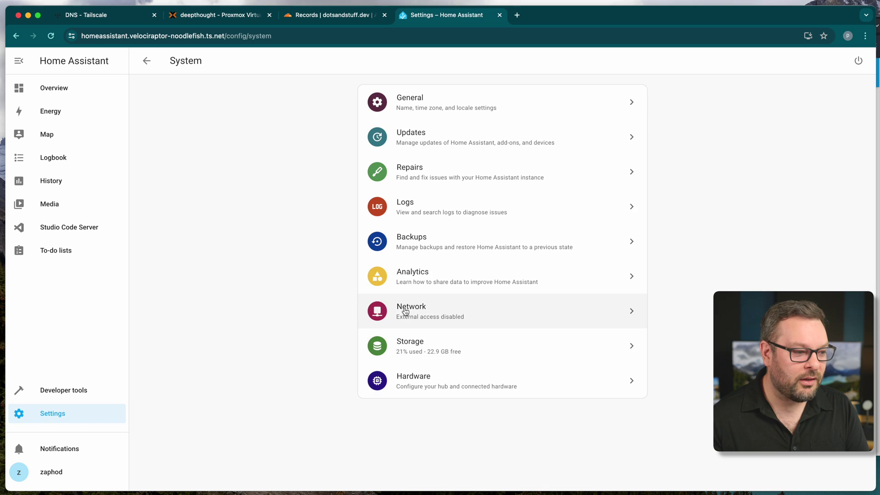
{"action": "left_click", "coordinate": [371, 307]}
{"action": "left_click", "coordinate": [377, 330]}
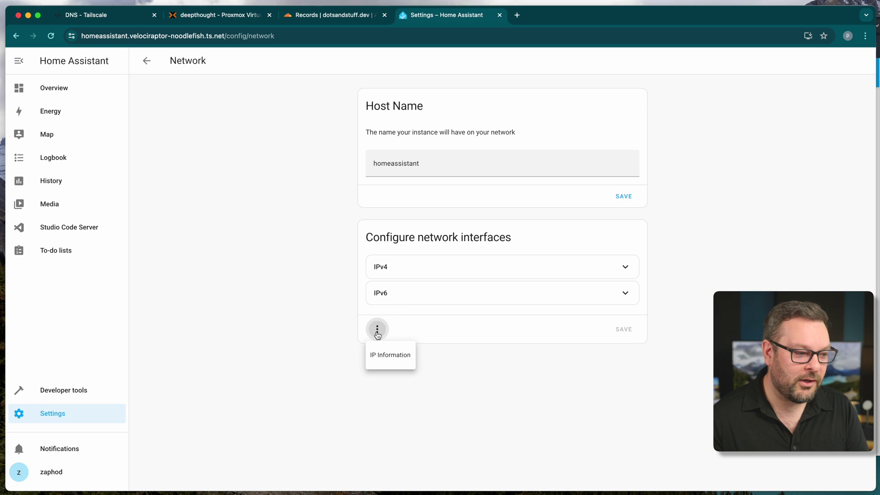
{"action": "left_click", "coordinate": [394, 358]}
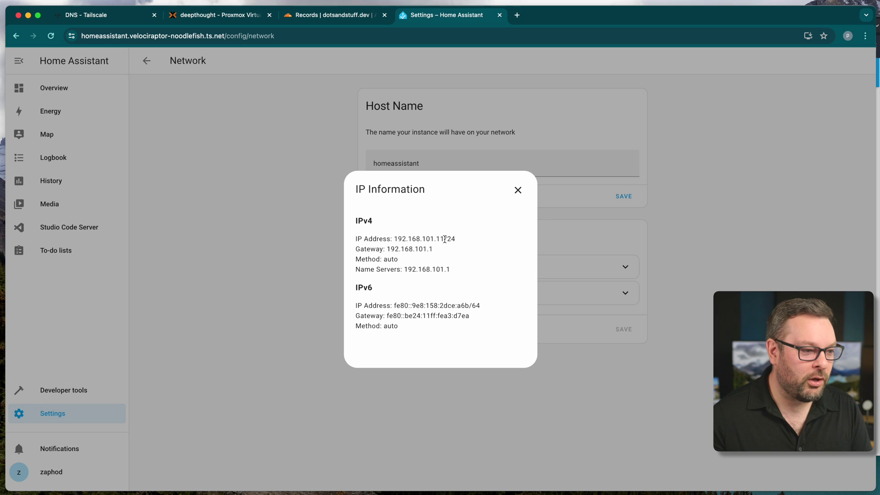
{"action": "left_click_drag", "start_coordinate": [444, 239], "coordinate": [392, 236]}
{"action": "key", "text": "super+c"}
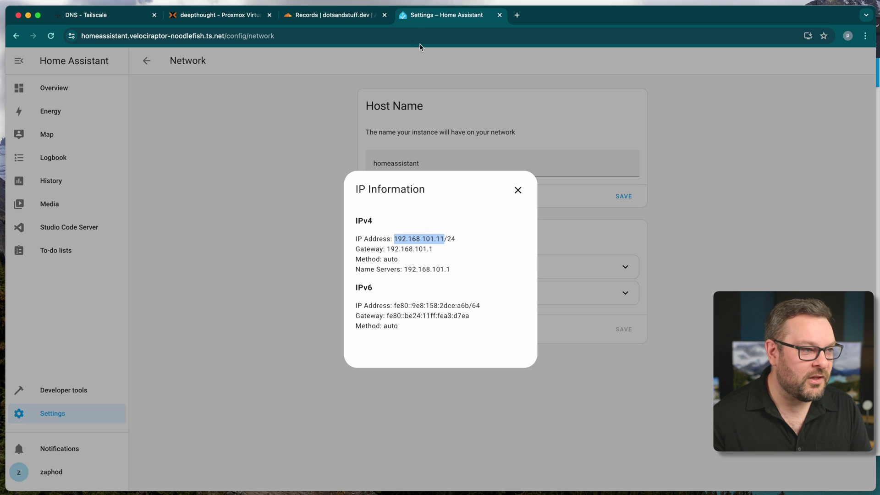
{"action": "left_click", "coordinate": [105, 18]}
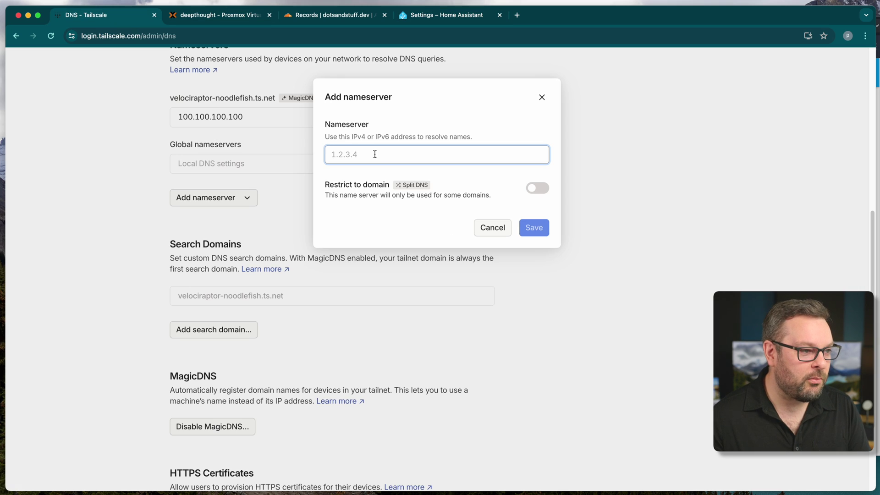
Save nameserver 192.168.101.11 as split DNS restricted to domain ha.dotsandstuff.dev
{"action": "key", "text": "super+v"}
{"action": "left_click", "coordinate": [544, 189]}
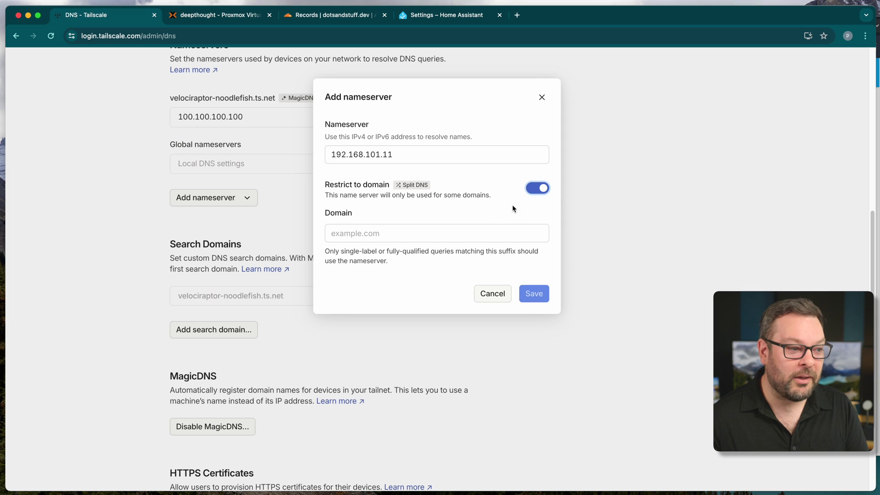
{"action": "left_click", "coordinate": [461, 232]}
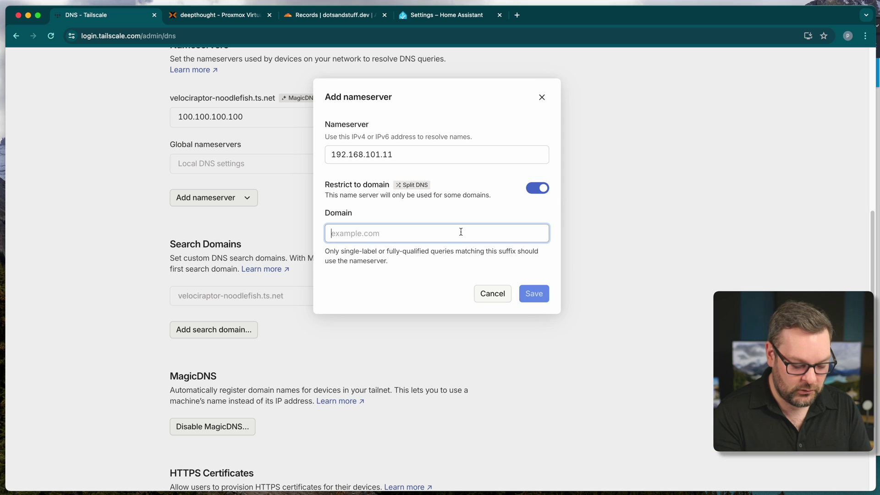
{"action": "type", "text": "ha.dotsandstuff.dev"}
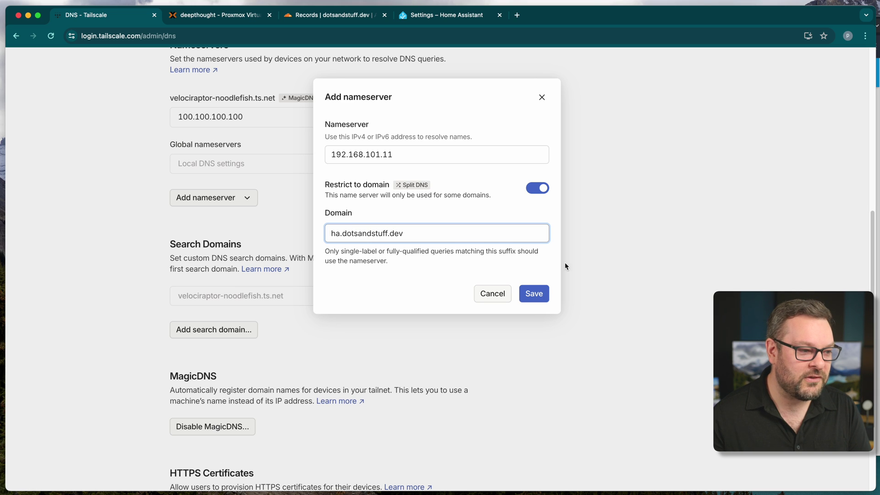
{"action": "left_click", "coordinate": [535, 294]}
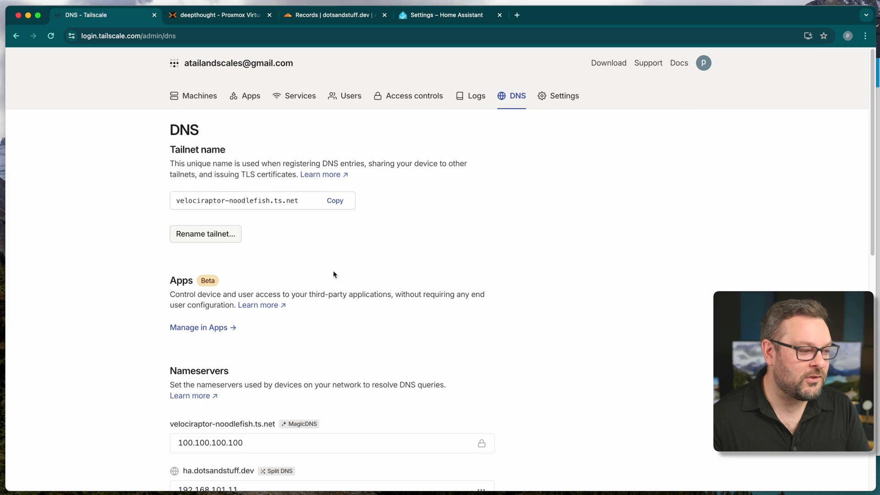
{"action": "scroll", "coordinate": [246, 339], "scroll_direction": "down", "scroll_amount": 5}
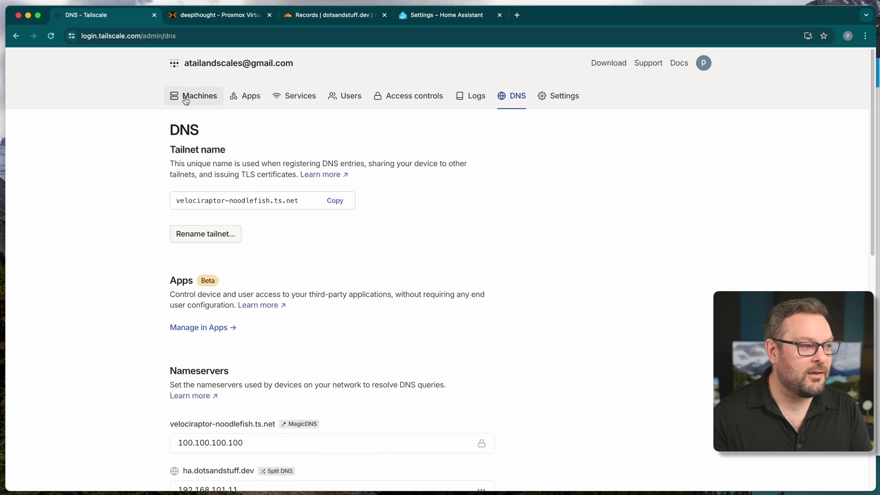
Check homeassistant's pending Subnets and Exit Node requests in Tailscale's Machines list
{"action": "left_click", "coordinate": [186, 101]}
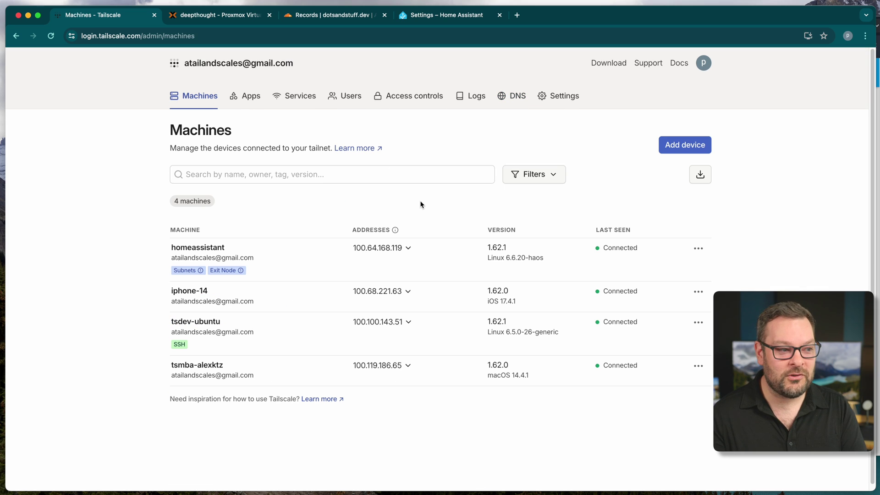
{"action": "mouse_move", "coordinate": [199, 271]}
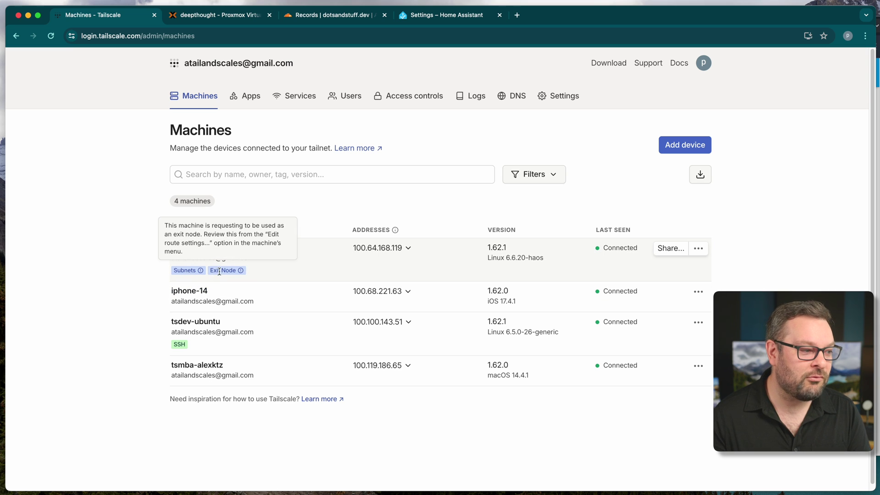
{"action": "left_click", "coordinate": [435, 15]}
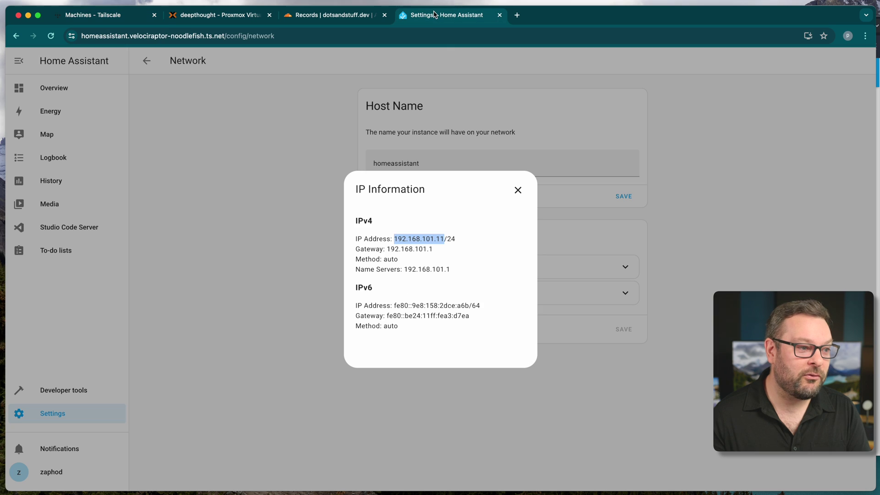
Close the IP information and open the Tailscale add-on's configuration in Home Assistant
{"action": "left_click", "coordinate": [518, 190]}
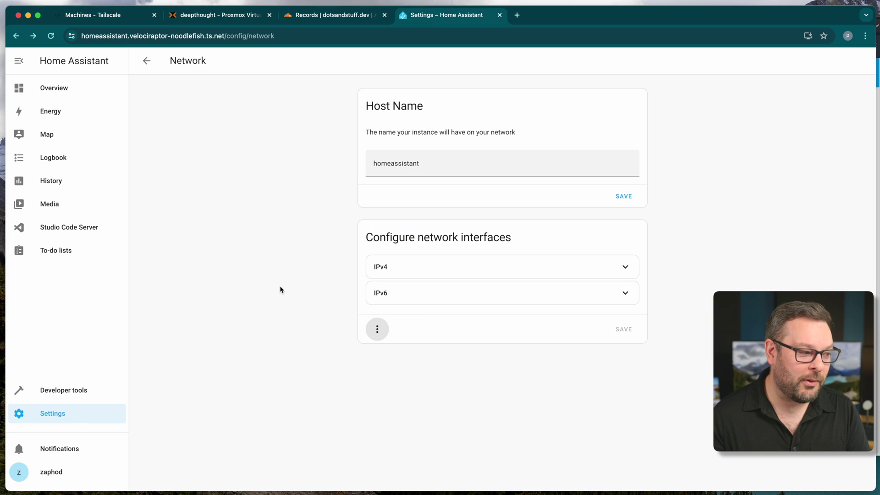
{"action": "left_click", "coordinate": [73, 417]}
{"action": "left_click", "coordinate": [478, 233]}
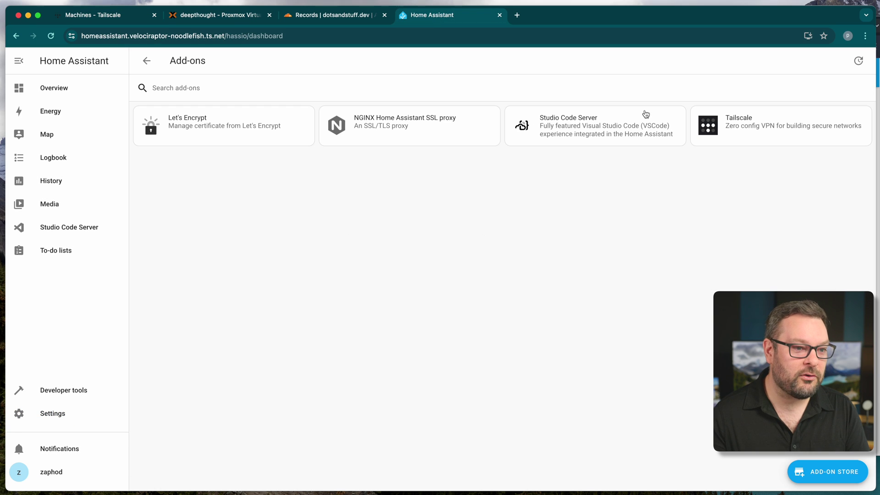
{"action": "left_click", "coordinate": [725, 122]}
{"action": "left_click", "coordinate": [541, 63]}
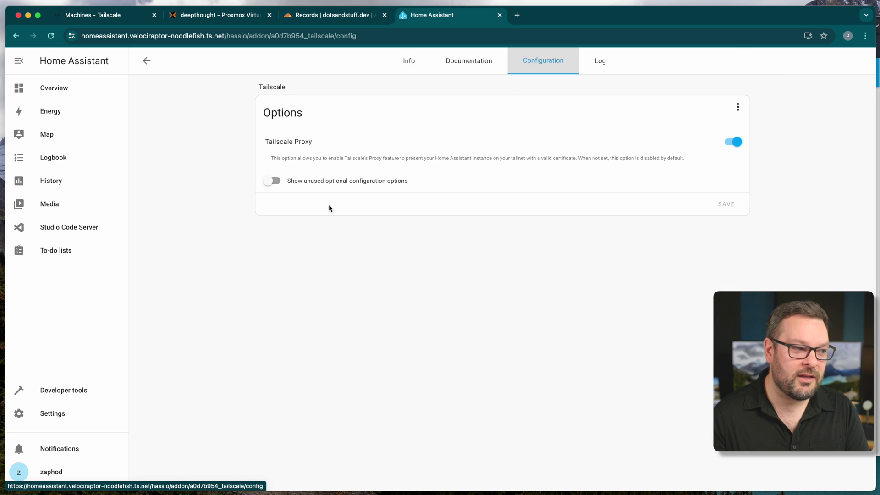
Review the add-on's optional settings, leaving Advertise subnet routes at its default
{"action": "left_click", "coordinate": [273, 181]}
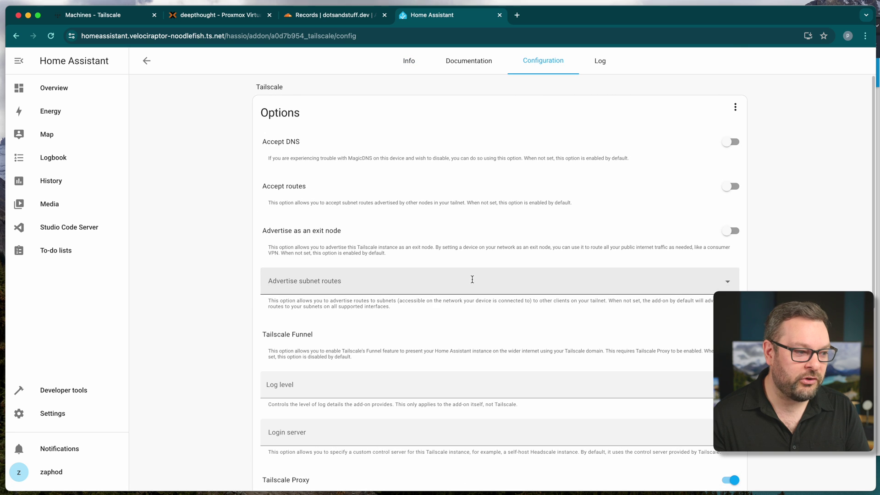
{"action": "scroll", "coordinate": [328, 207], "scroll_direction": "down", "scroll_amount": 5}
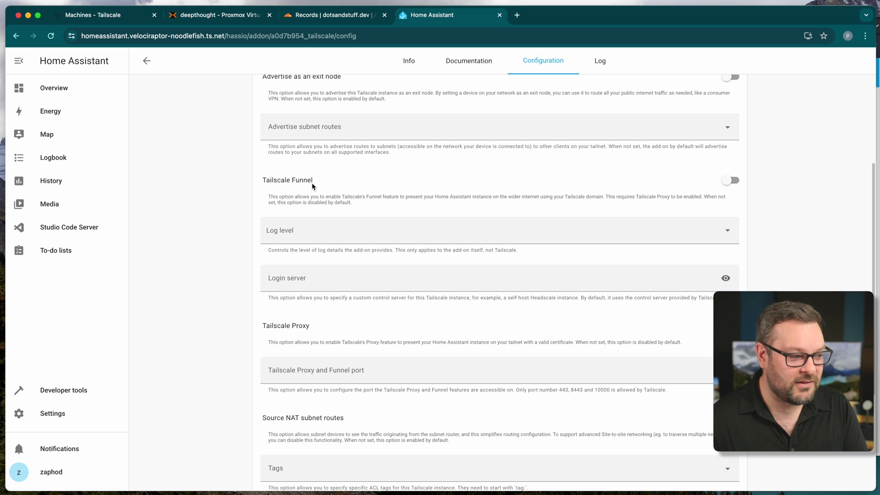
{"action": "scroll", "coordinate": [312, 183], "scroll_direction": "down", "scroll_amount": 5}
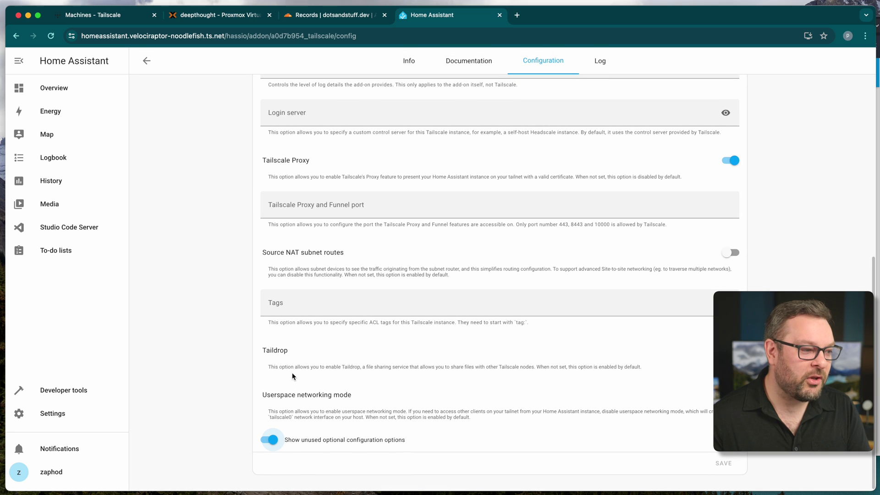
{"action": "scroll", "coordinate": [293, 372], "scroll_direction": "up", "scroll_amount": 4}
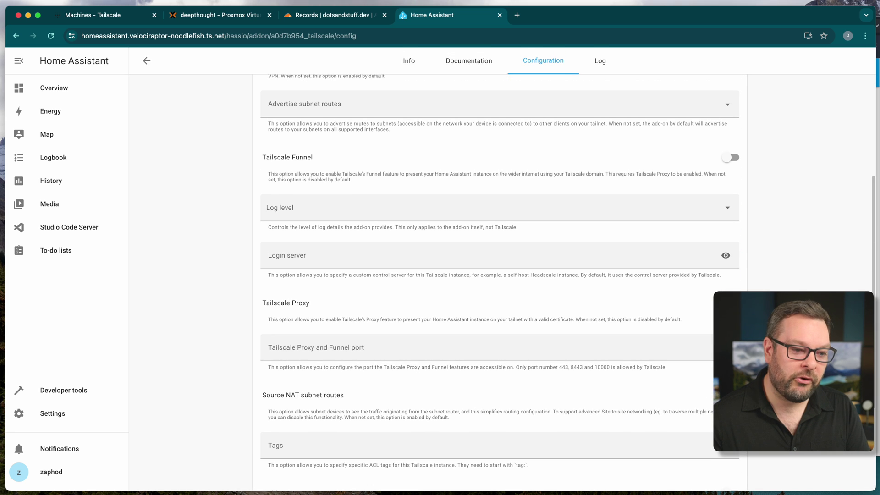
{"action": "scroll", "coordinate": [505, 302], "scroll_direction": "up", "scroll_amount": 5}
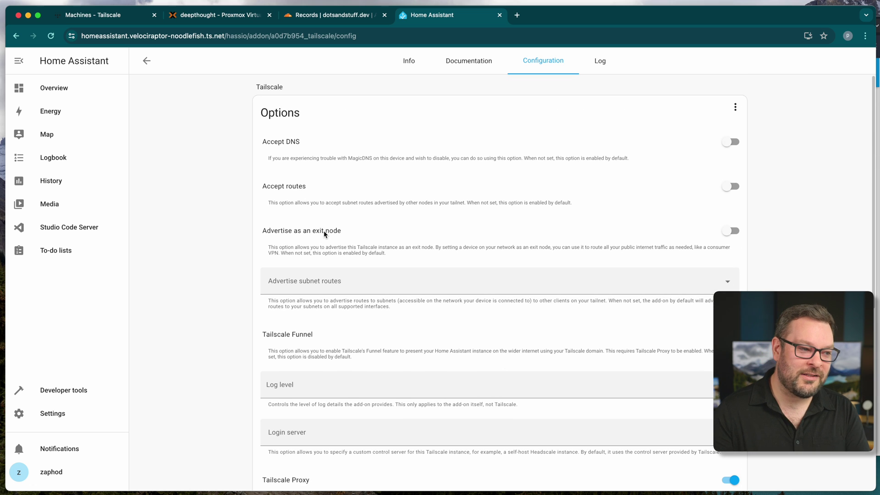
{"action": "scroll", "coordinate": [348, 236], "scroll_direction": "down", "scroll_amount": 2}
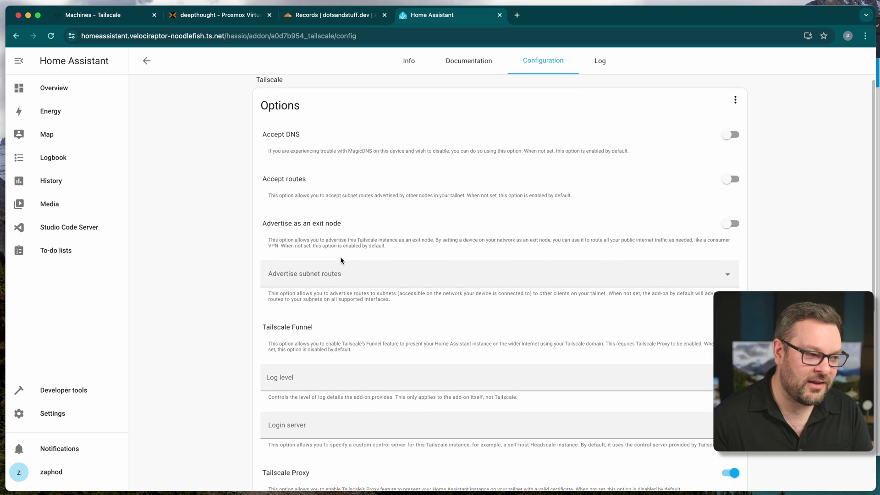
{"action": "left_click", "coordinate": [317, 225]}
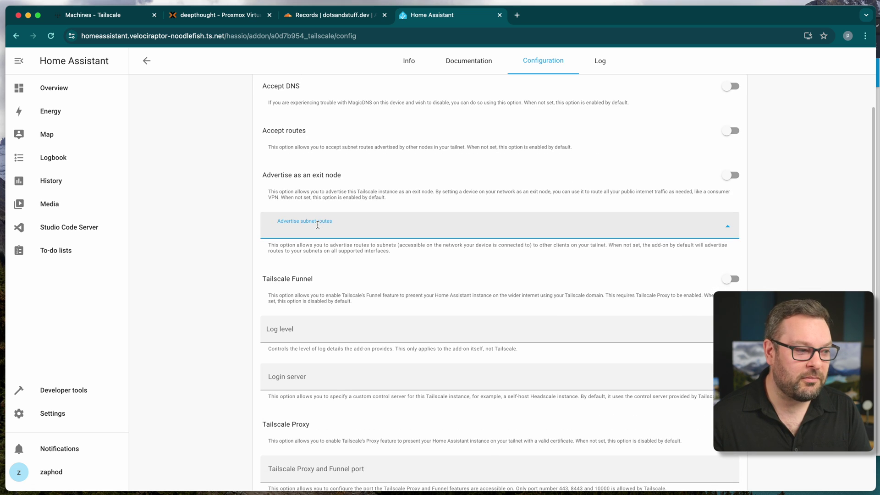
{"action": "left_click", "coordinate": [214, 241]}
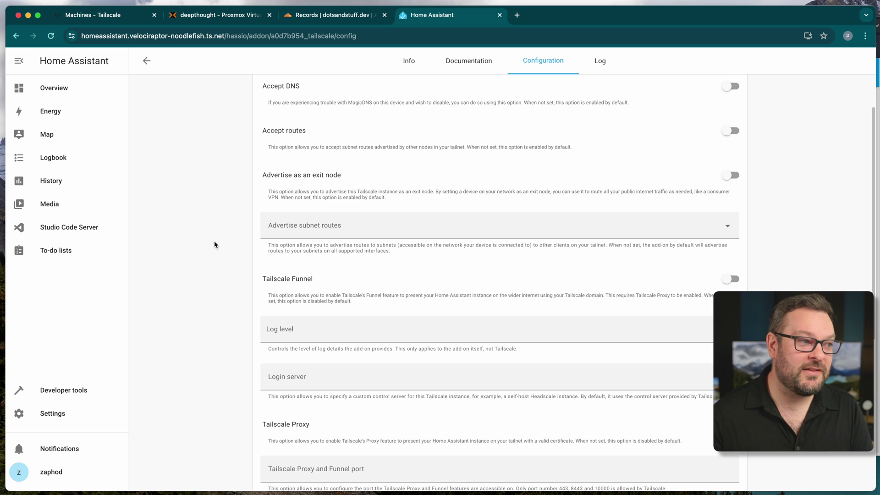
{"action": "key", "text": "super+1"}
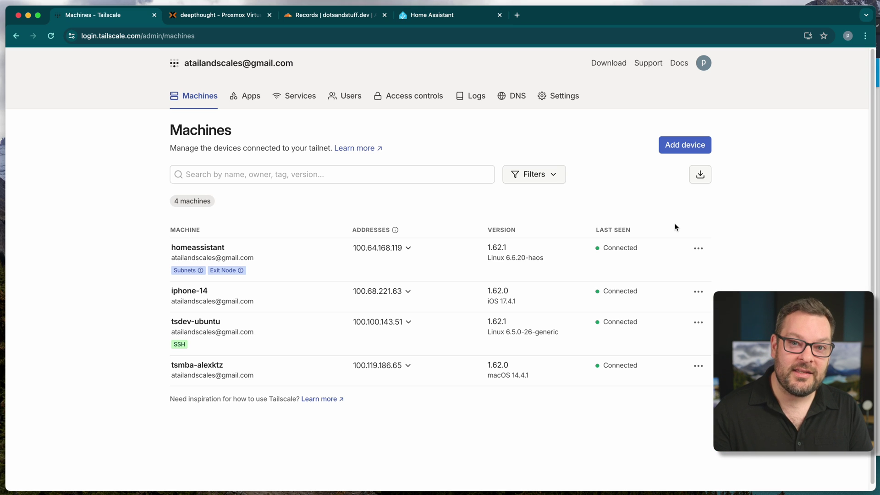
Approve and save the 192.168.101.0/24 subnet route in homeassistant's route settings
{"action": "left_click", "coordinate": [699, 249]}
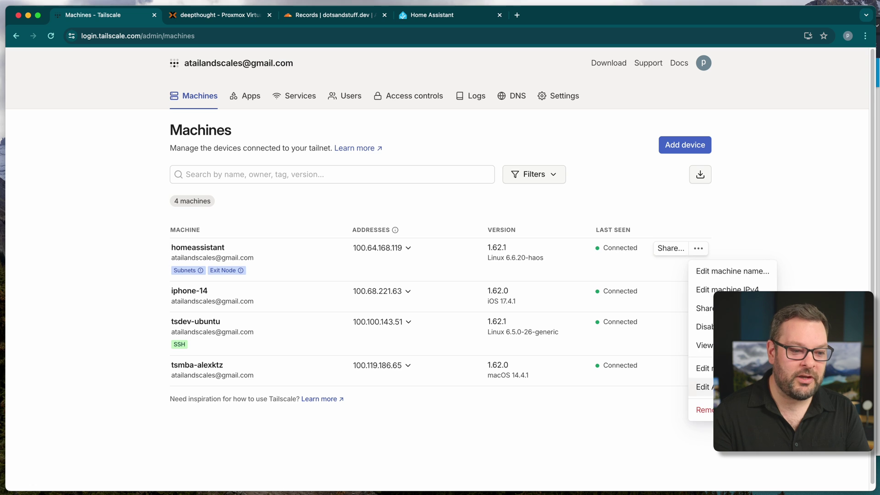
{"action": "left_click", "coordinate": [701, 368]}
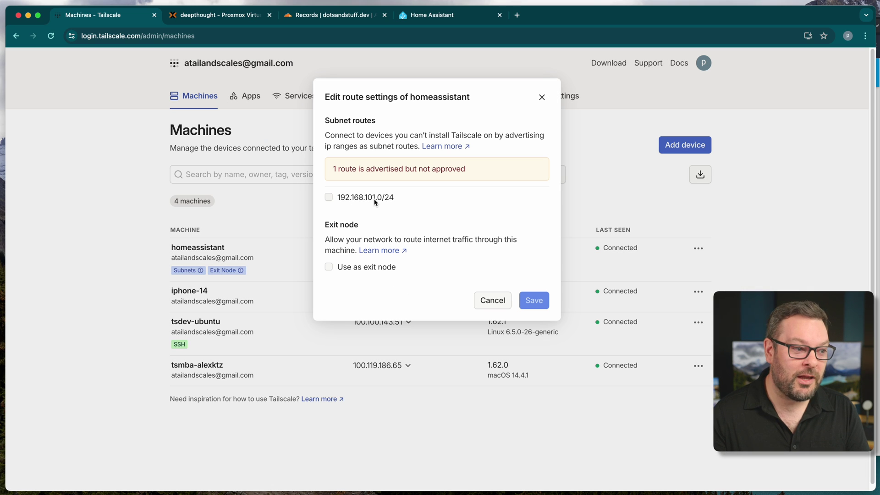
{"action": "left_click", "coordinate": [329, 198]}
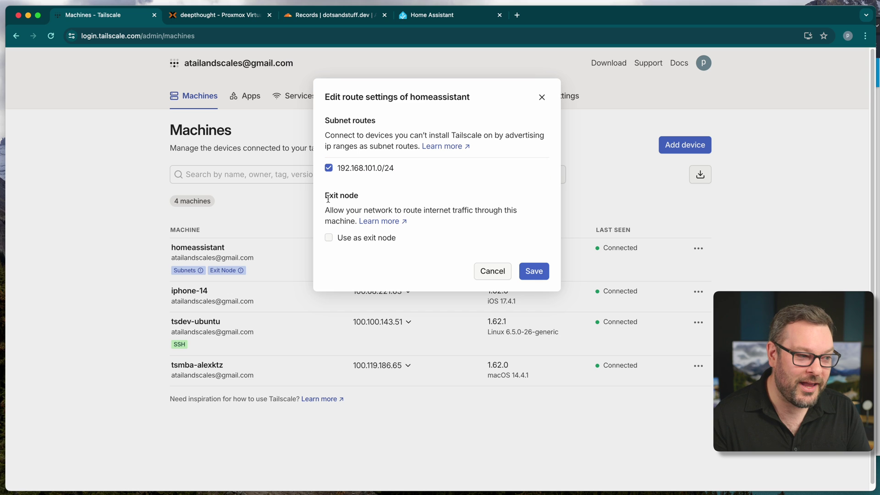
{"action": "left_click", "coordinate": [542, 277]}
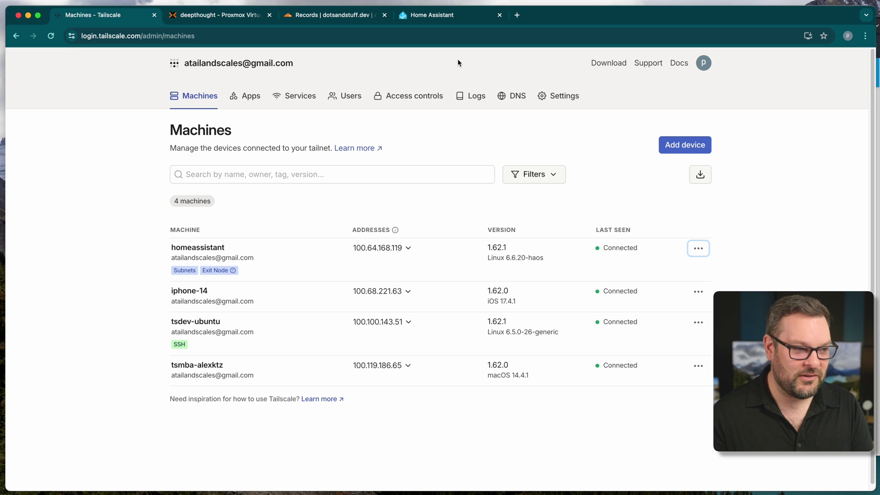
{"action": "left_click", "coordinate": [419, 15]}
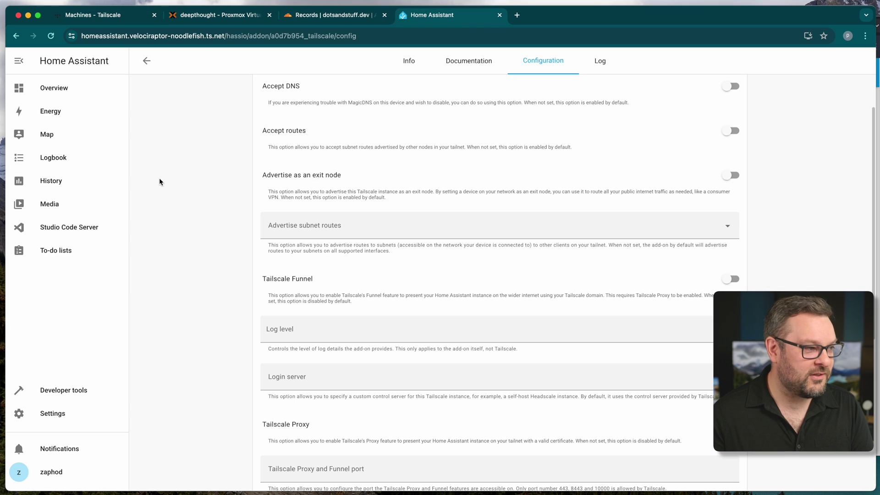
Set the NGINX SSL proxy add-on's domain to ha.dotsandstuff.dev and save
{"action": "left_click", "coordinate": [147, 61]}
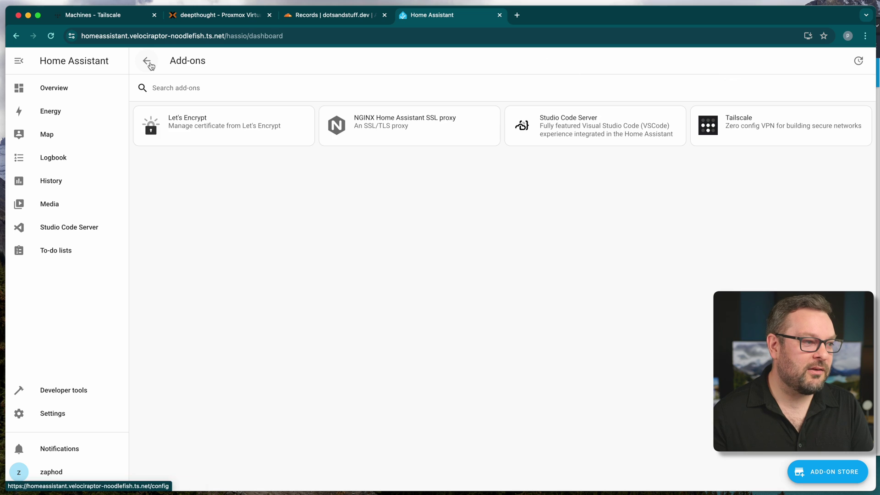
{"action": "left_click", "coordinate": [416, 124]}
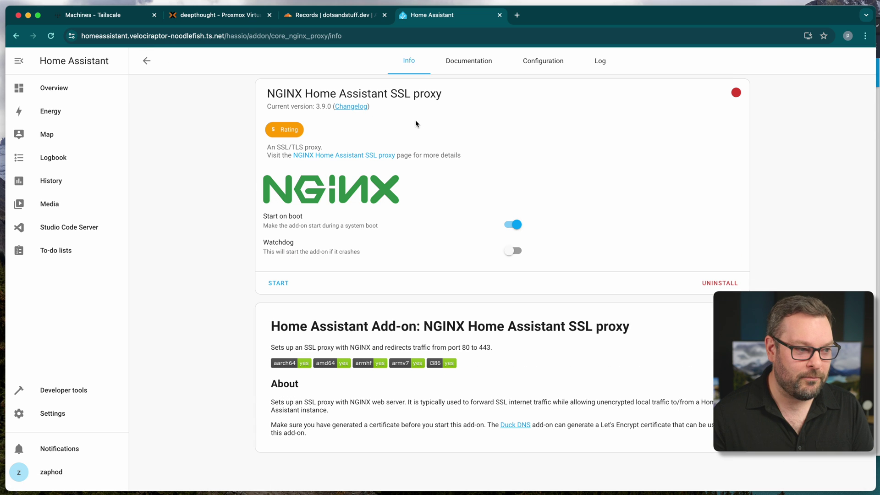
{"action": "left_click", "coordinate": [542, 64]}
{"action": "left_click", "coordinate": [376, 144]}
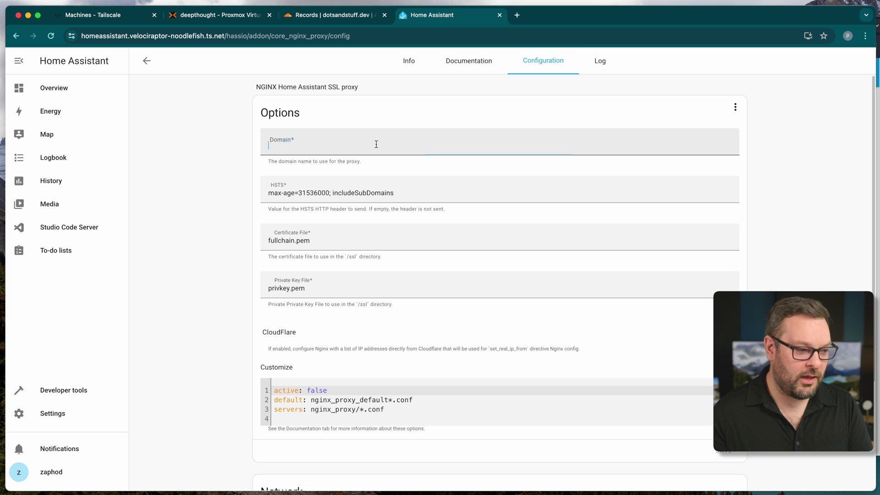
{"action": "type", "text": "ha.dotsa"}
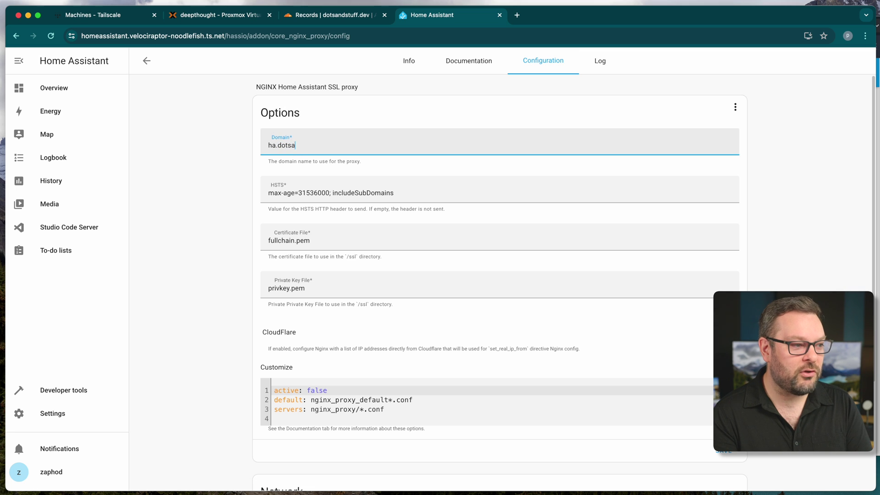
{"action": "type", "text": "ndstuff.dev"}
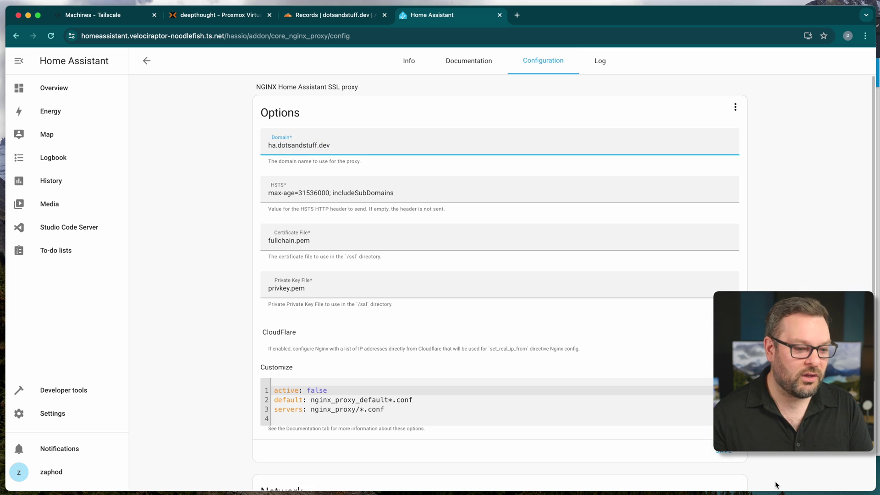
{"action": "left_click", "coordinate": [724, 451]}
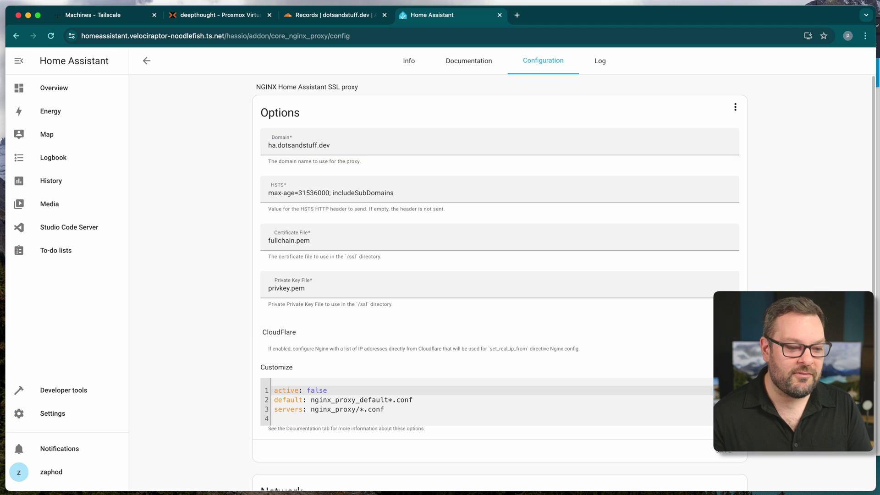
Copy the 172.30.33.0/24 trusted proxy line from the documentation and open configuration.yaml
{"action": "left_click", "coordinate": [466, 64]}
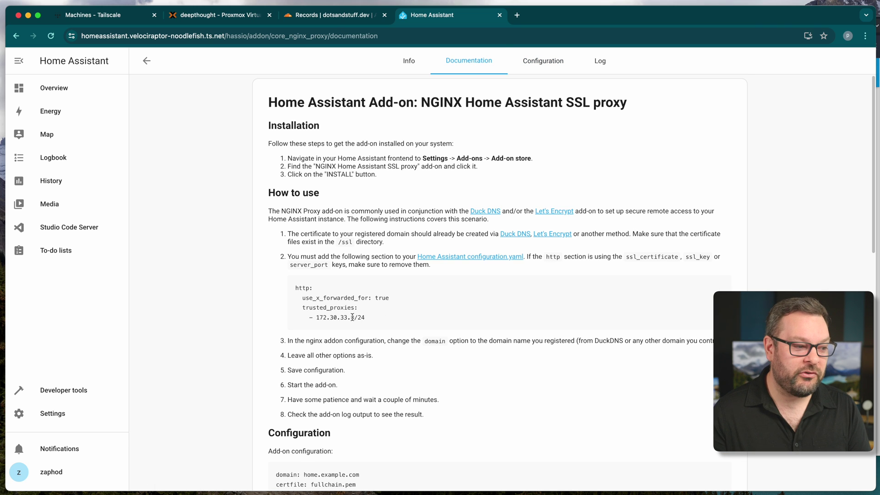
{"action": "triple_click", "coordinate": [352, 317]}
{"action": "key", "text": "super+c"}
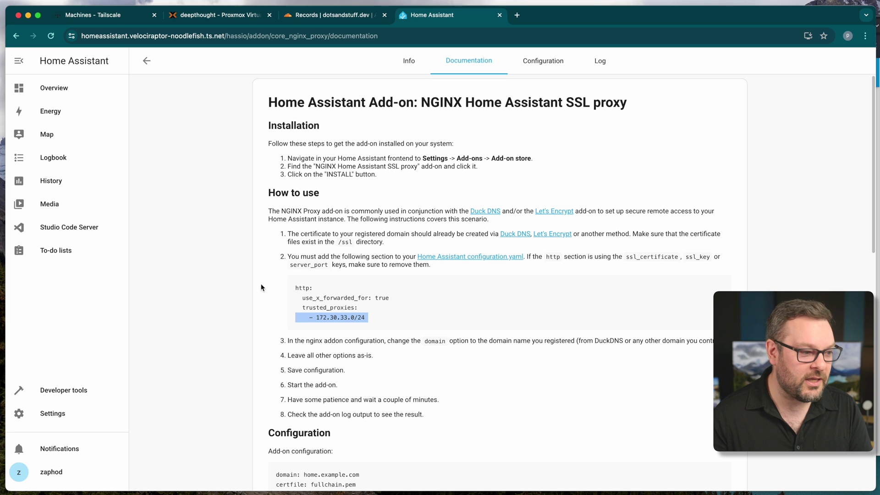
{"action": "left_click", "coordinate": [68, 227]}
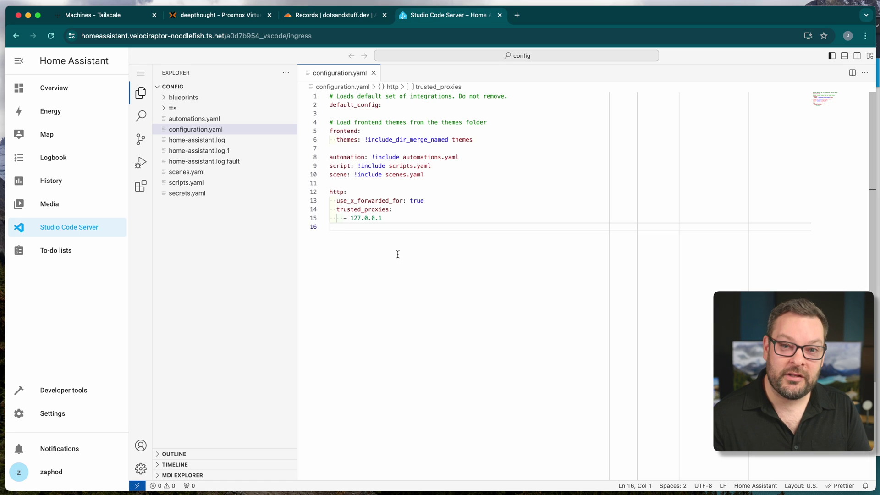
Add 172.30.33.0/24 under trusted_proxies in configuration.yaml and save the file
{"action": "key", "text": "super+v"}
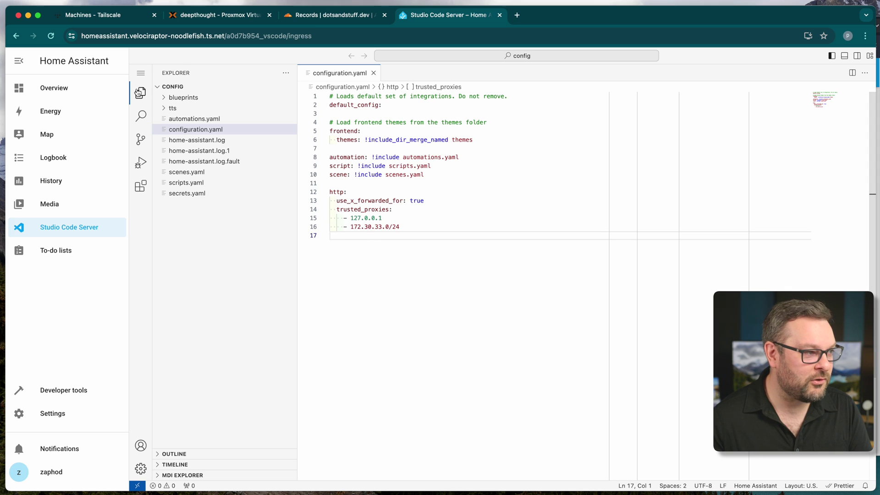
{"action": "left_click", "coordinate": [140, 73]}
{"action": "mouse_move", "coordinate": [193, 81]}
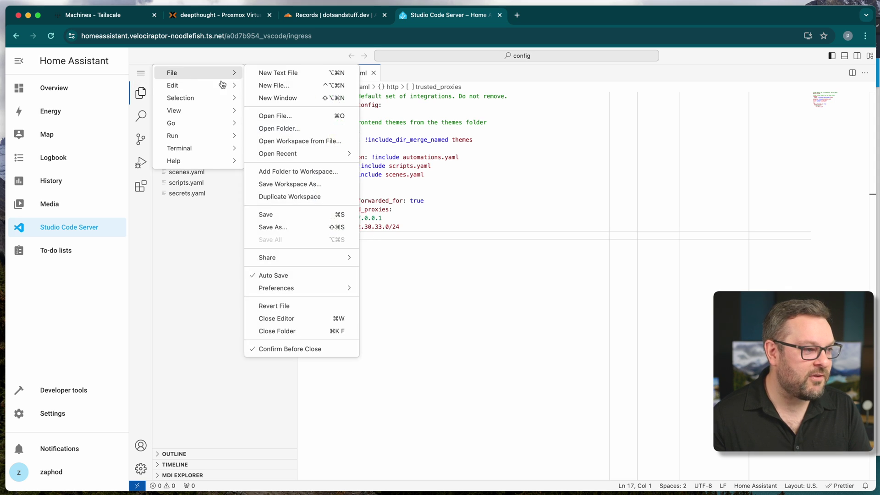
{"action": "left_click", "coordinate": [304, 214]}
Enable Watchdog on the NGINX SSL proxy add-on and start it
{"action": "left_click", "coordinate": [57, 416]}
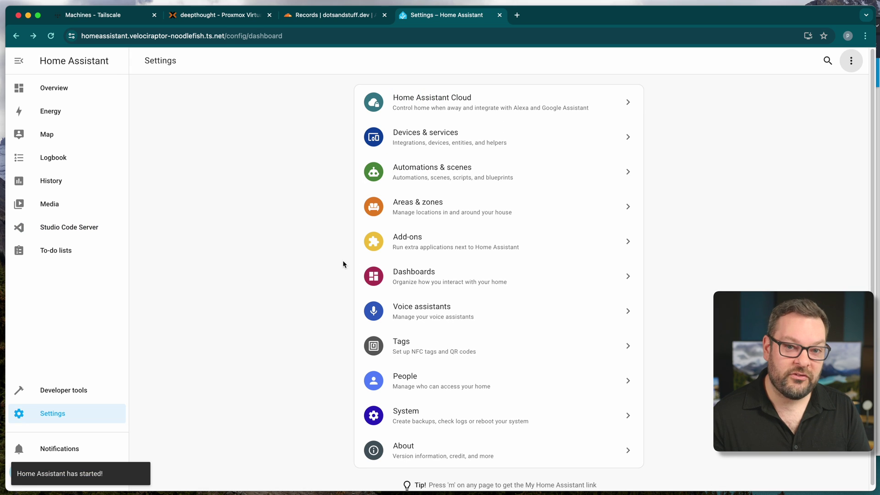
{"action": "left_click", "coordinate": [426, 246]}
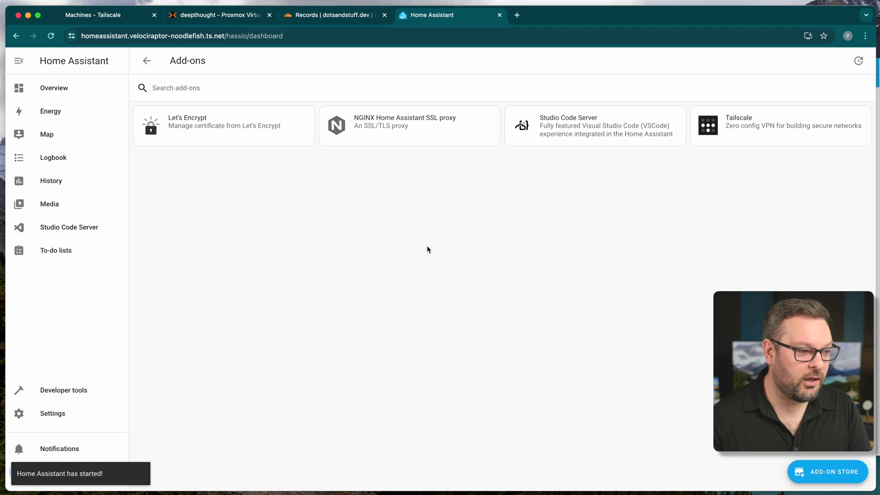
{"action": "left_click", "coordinate": [392, 133]}
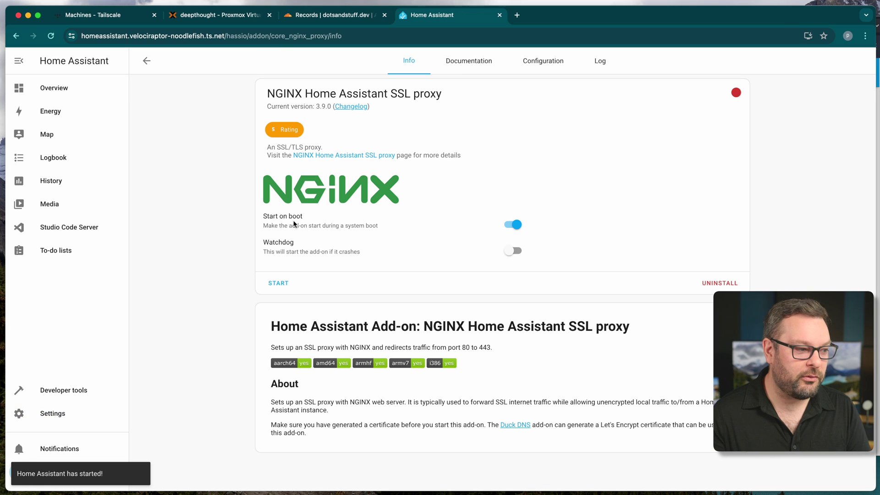
{"action": "left_click", "coordinate": [514, 250]}
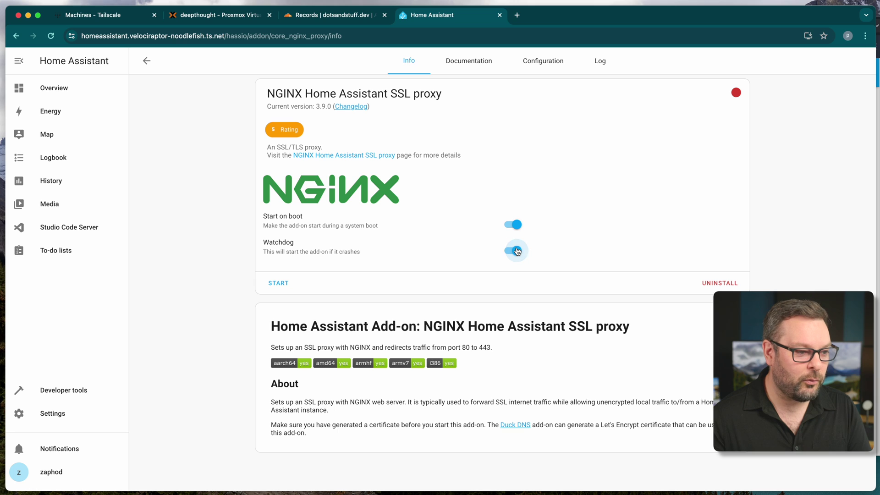
{"action": "left_click", "coordinate": [278, 283]}
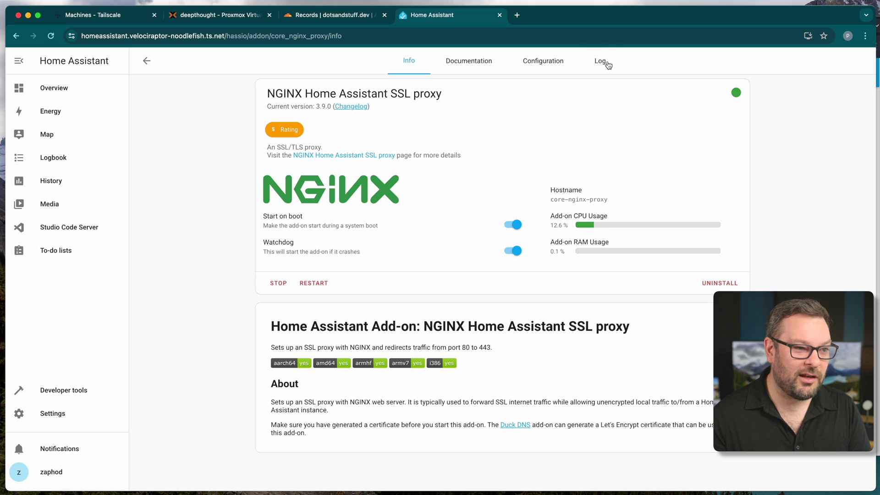
{"action": "key", "text": "super+t"}
Load ha.dotsandstuff.dev and log in with the Home Assistant username and password
{"action": "type", "text": "ha.dots"}
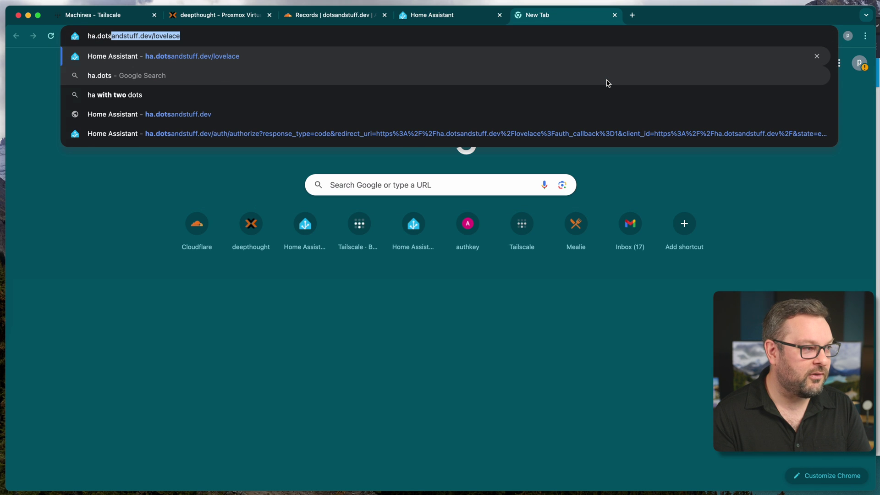
{"action": "key", "text": "Return"}
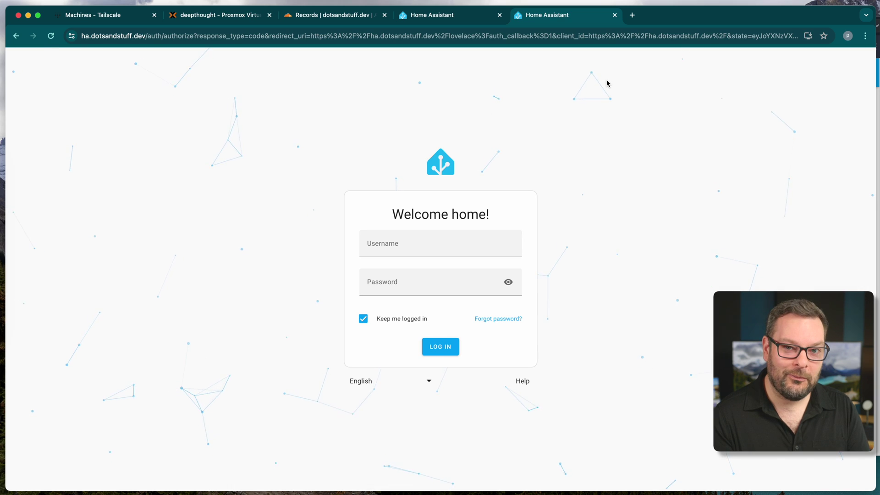
{"action": "left_click", "coordinate": [427, 245]}
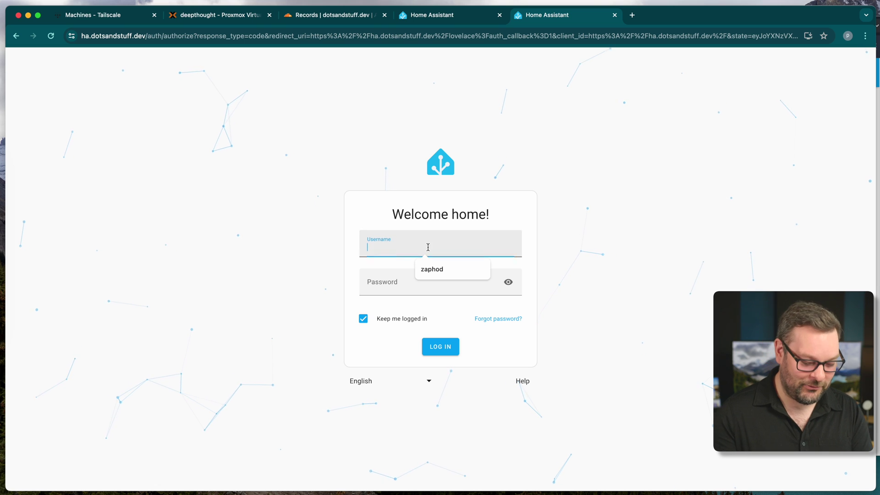
{"action": "type", "text": "zaphod"}
{"action": "key", "text": "Tab"}
{"action": "type", "text": "••••••••"}
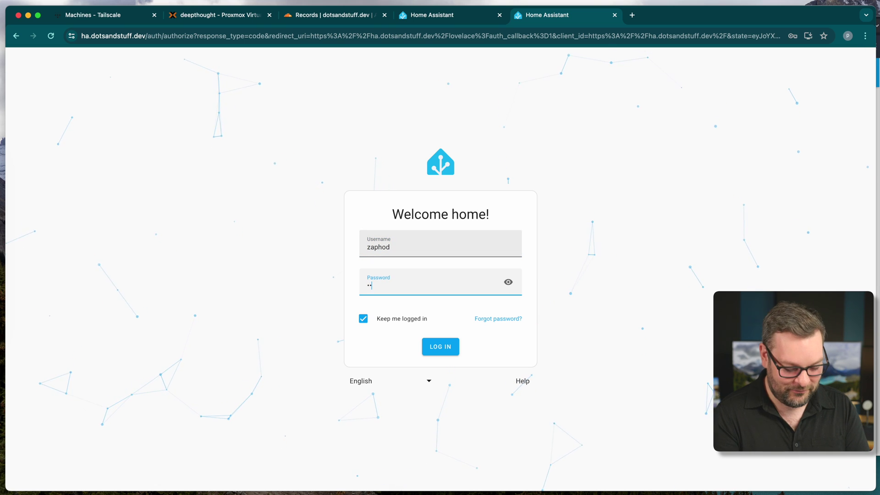
{"action": "key", "text": "Return"}
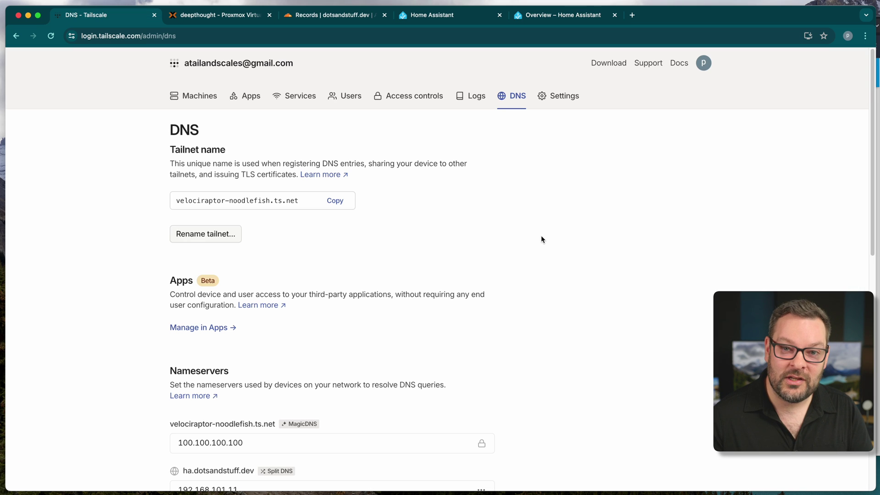
{"action": "scroll", "coordinate": [524, 311], "scroll_direction": "down", "scroll_amount": 4}
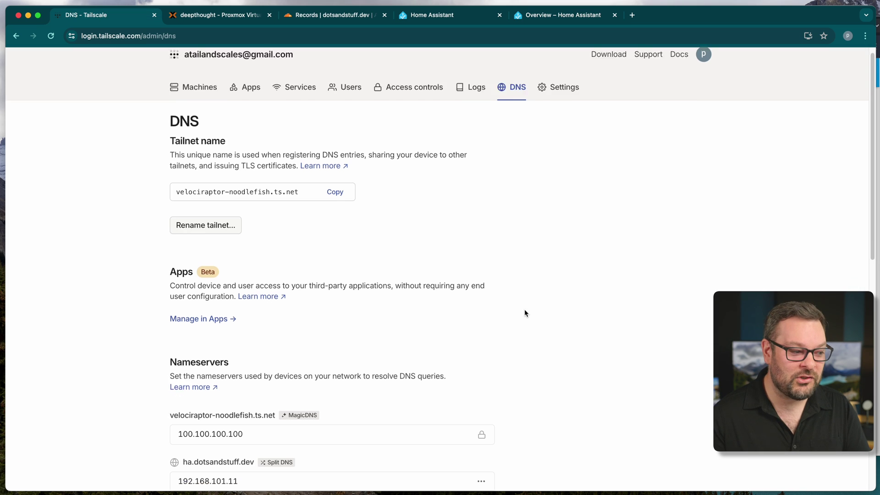